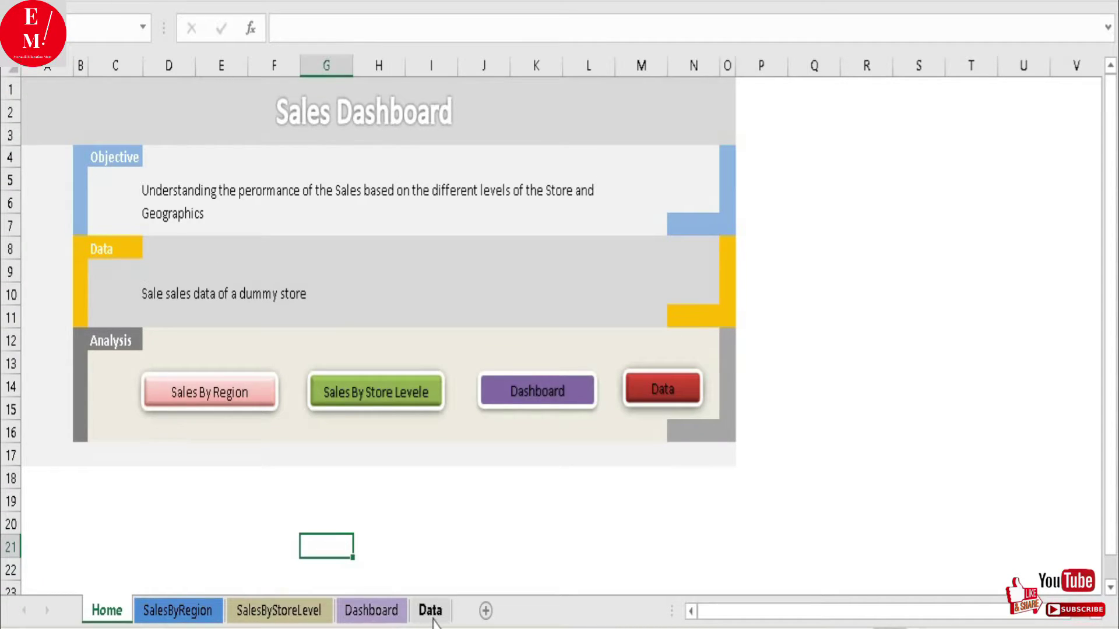
Step: Look through the SalesByRegion, SalesByStoreLevel and Dashboard sheets
{"action": "left_click", "coordinate": [177, 611]}
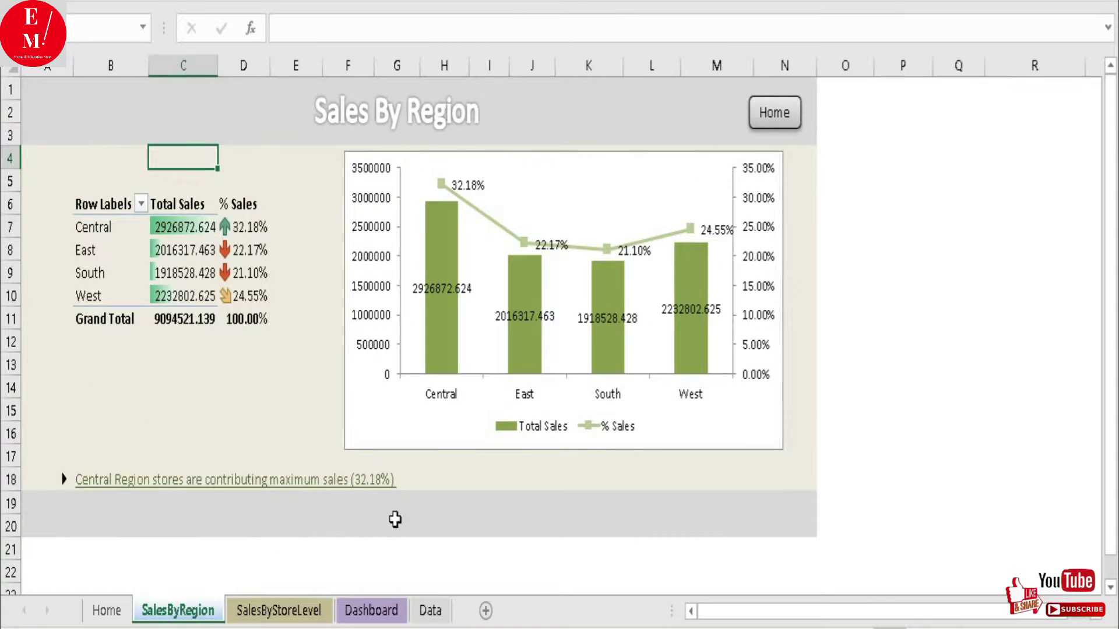
{"action": "left_click", "coordinate": [280, 612]}
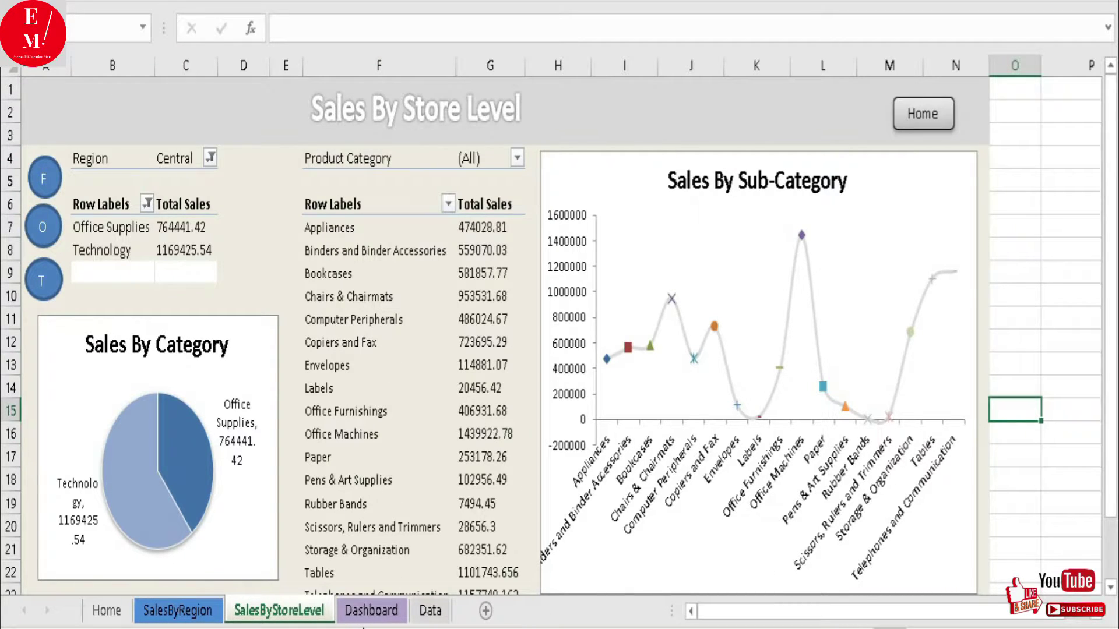
{"action": "left_click", "coordinate": [372, 611]}
{"action": "scroll", "coordinate": [635, 373], "scroll_direction": "down", "scroll_amount": 2}
{"action": "scroll", "coordinate": [620, 419], "scroll_direction": "down", "scroll_amount": 1}
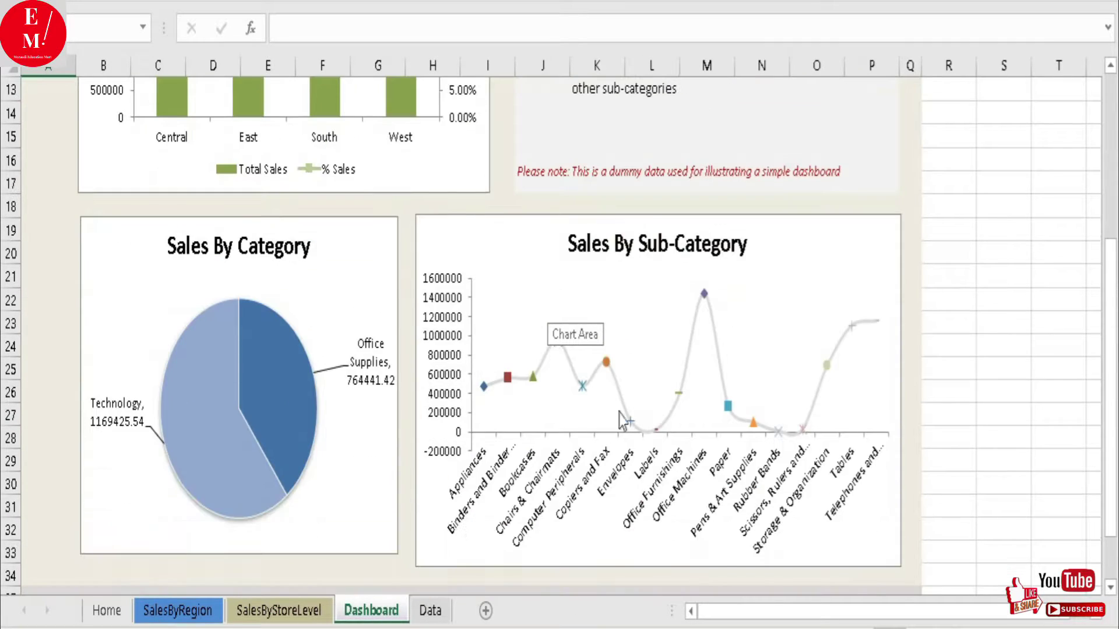
{"action": "scroll", "coordinate": [620, 420], "scroll_direction": "up", "scroll_amount": 3}
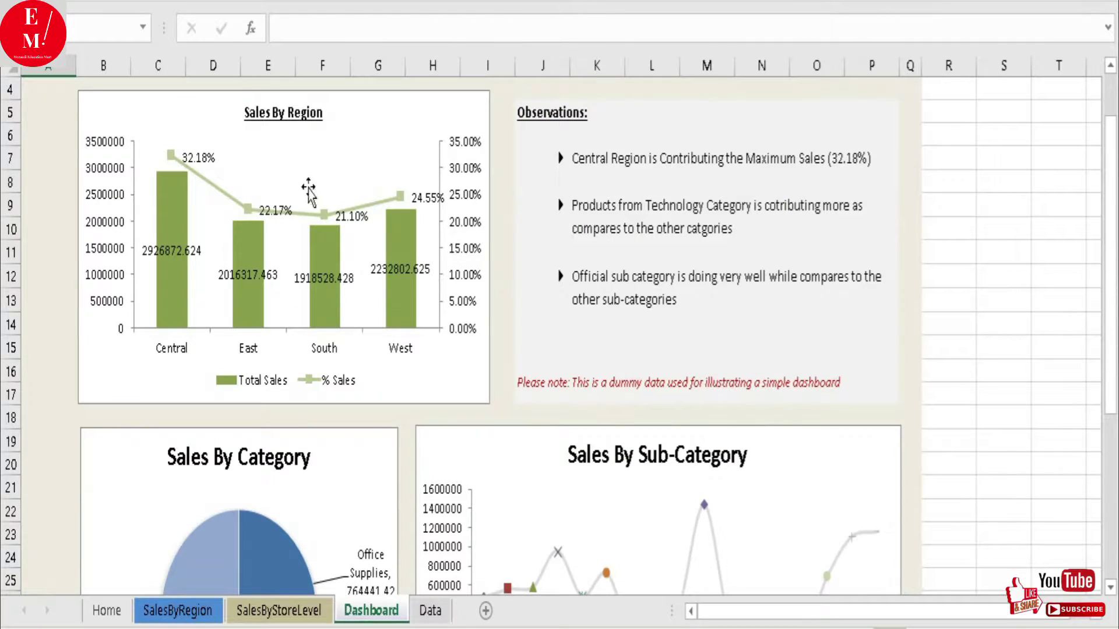
Step: Check the Data sheet, then test the Home and Sales By Region links
{"action": "left_click", "coordinate": [444, 613]}
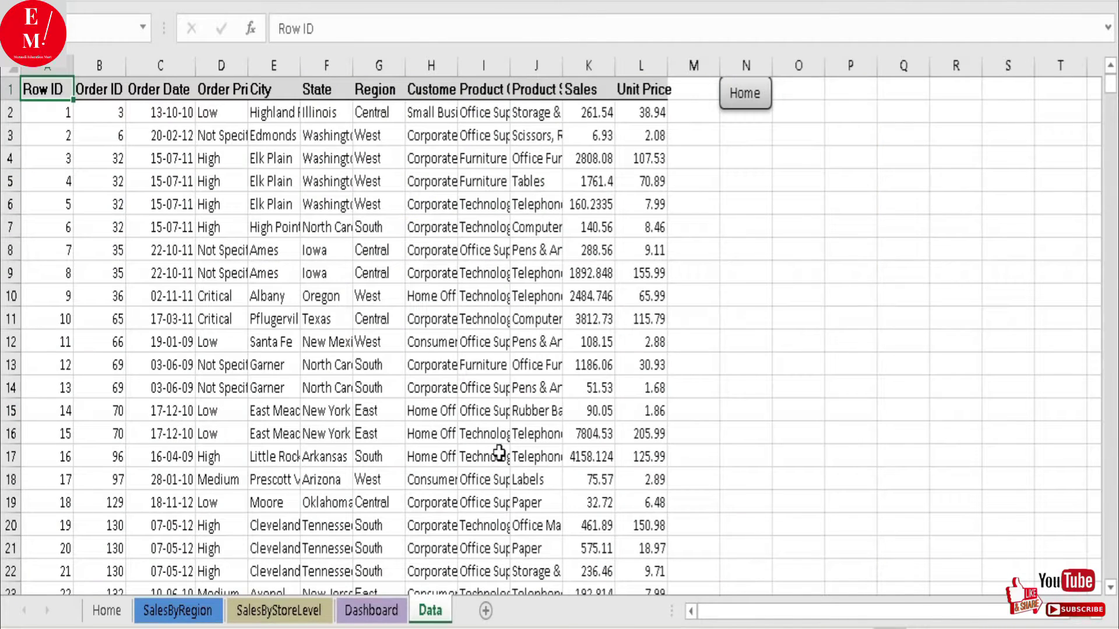
{"action": "left_click", "coordinate": [499, 454]}
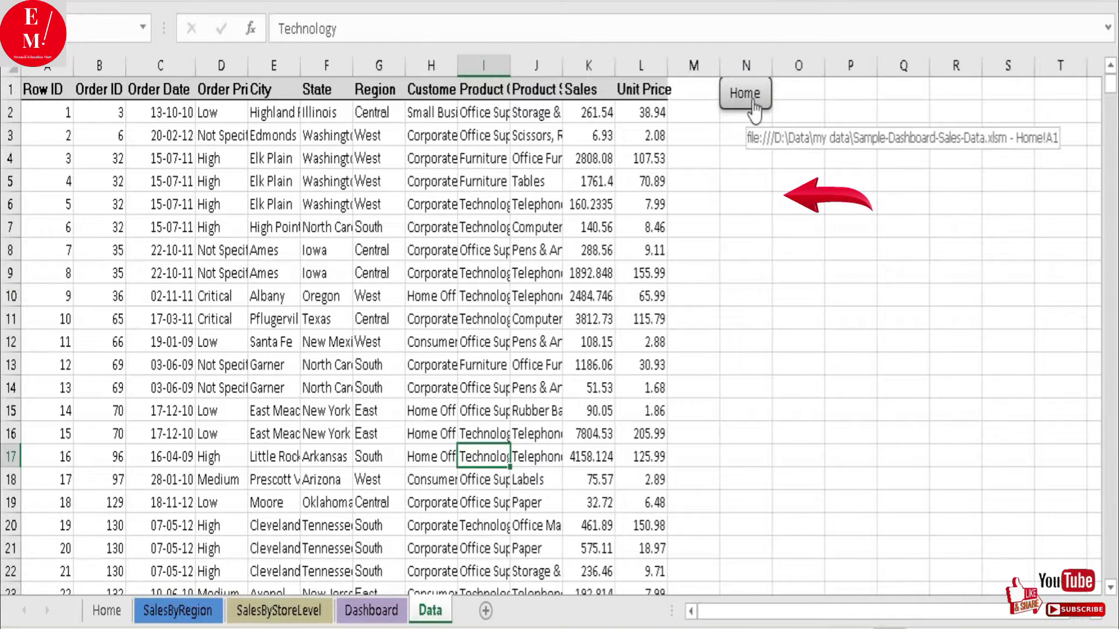
{"action": "left_click", "coordinate": [753, 102]}
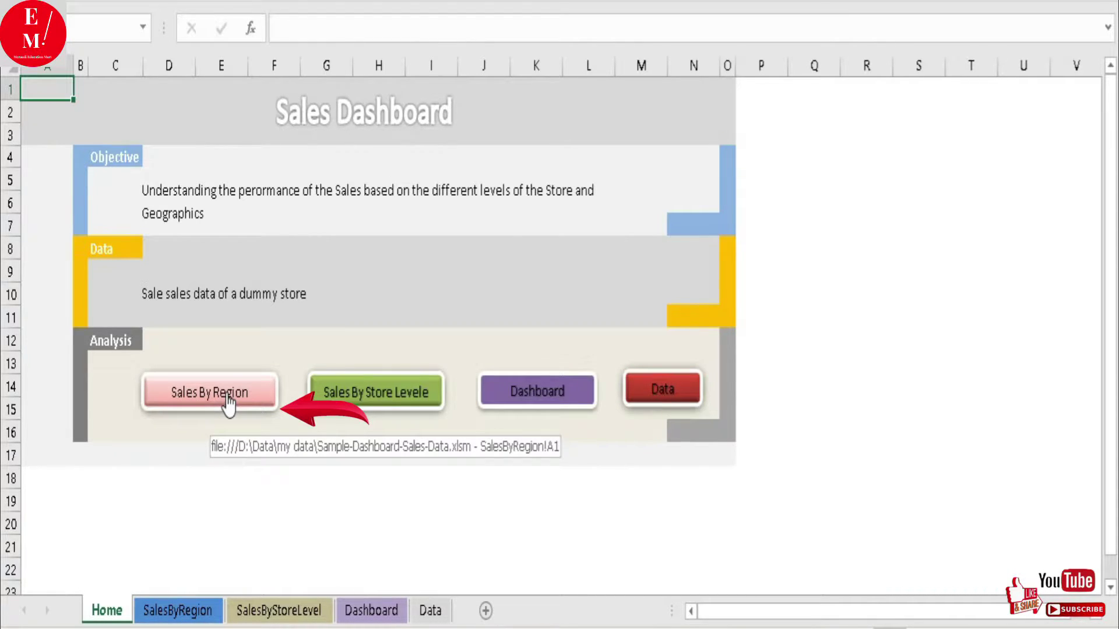
{"action": "left_click", "coordinate": [228, 405]}
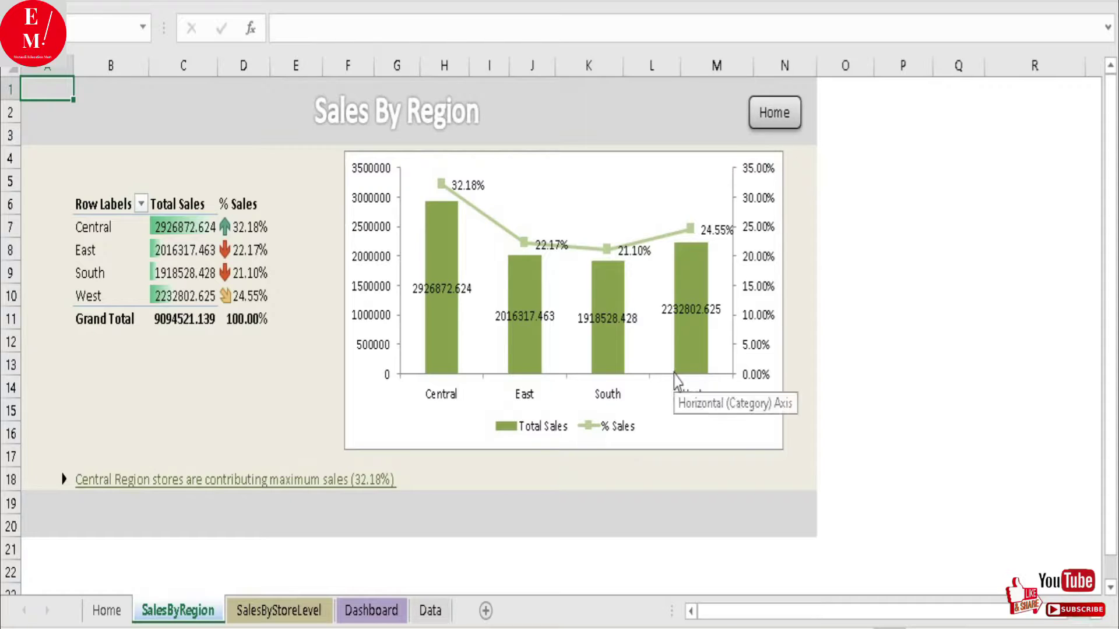
{"action": "left_click", "coordinate": [781, 117]}
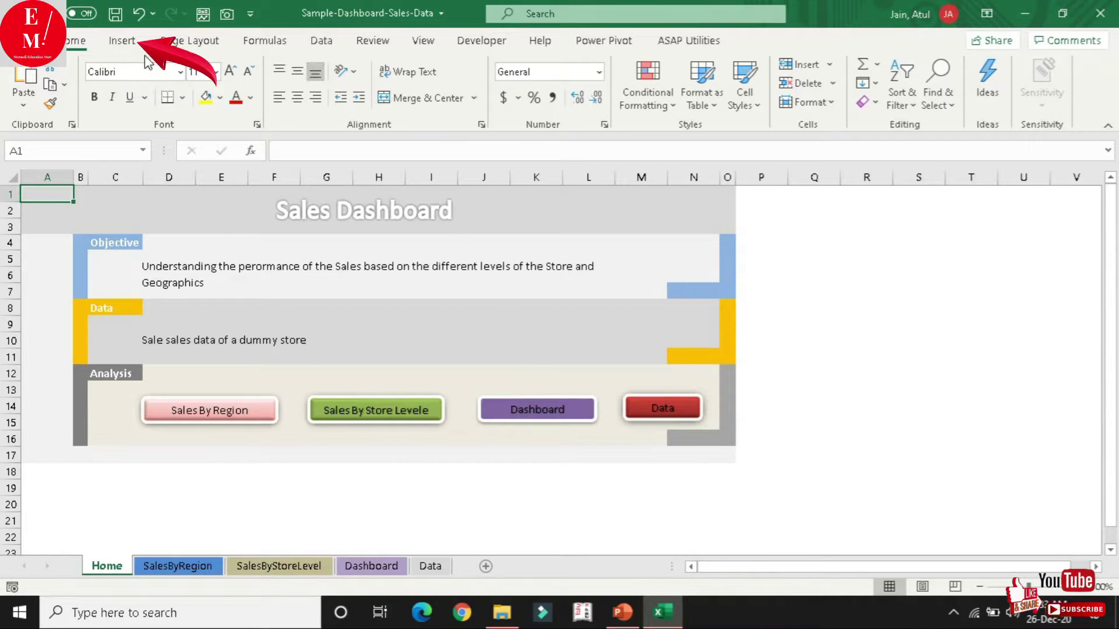
Step: Draw a rounded rectangle over columns Q–T, rows 2–3, with a light blue gradient fill
{"action": "left_click", "coordinate": [127, 44]}
{"action": "left_click", "coordinate": [198, 126]}
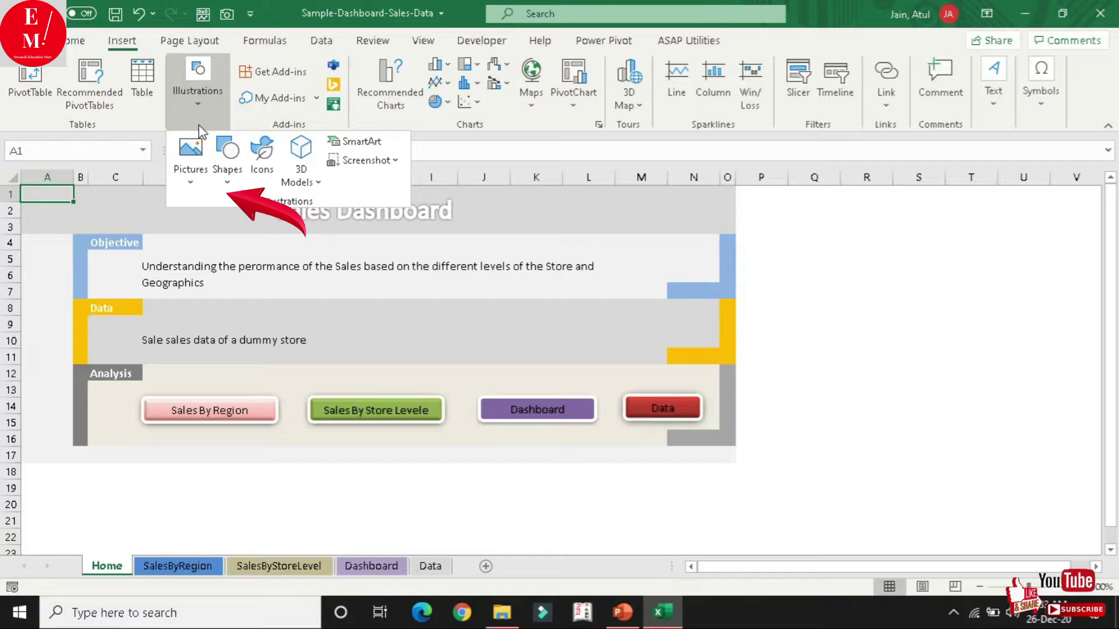
{"action": "left_click", "coordinate": [221, 175]}
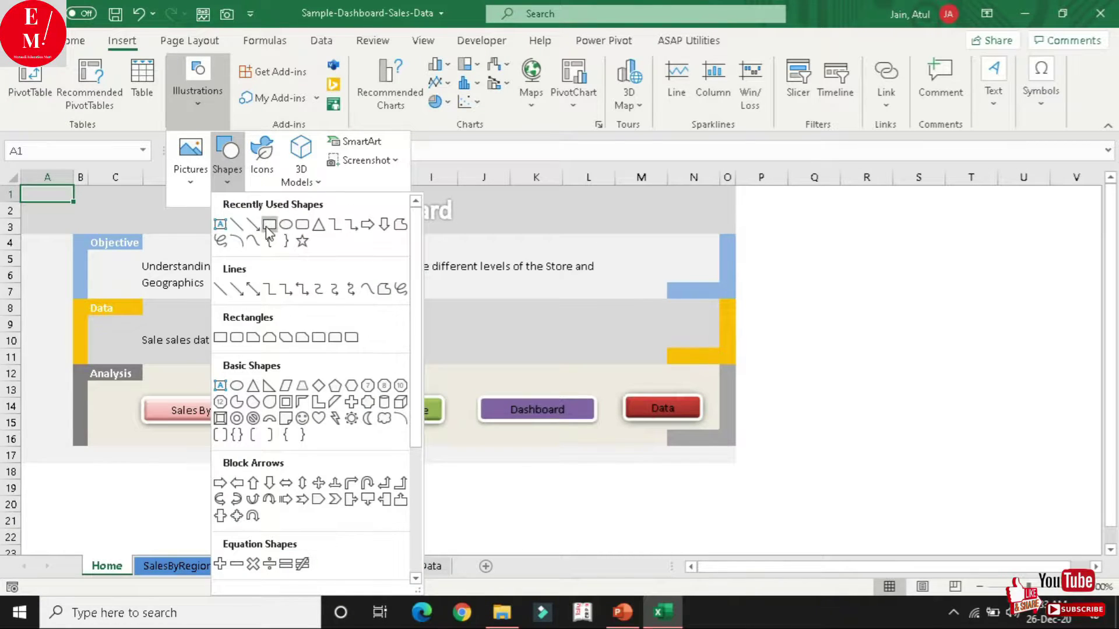
{"action": "left_click", "coordinate": [302, 225]}
{"action": "left_click_drag", "start_coordinate": [807, 201], "coordinate": [966, 234]}
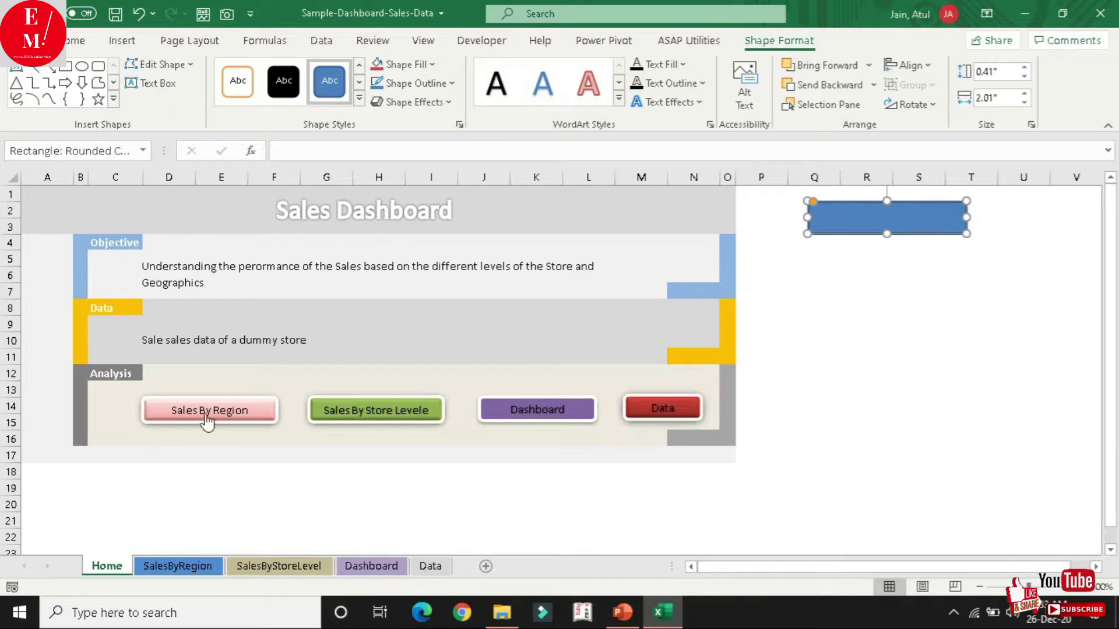
{"action": "left_click", "coordinate": [407, 64]}
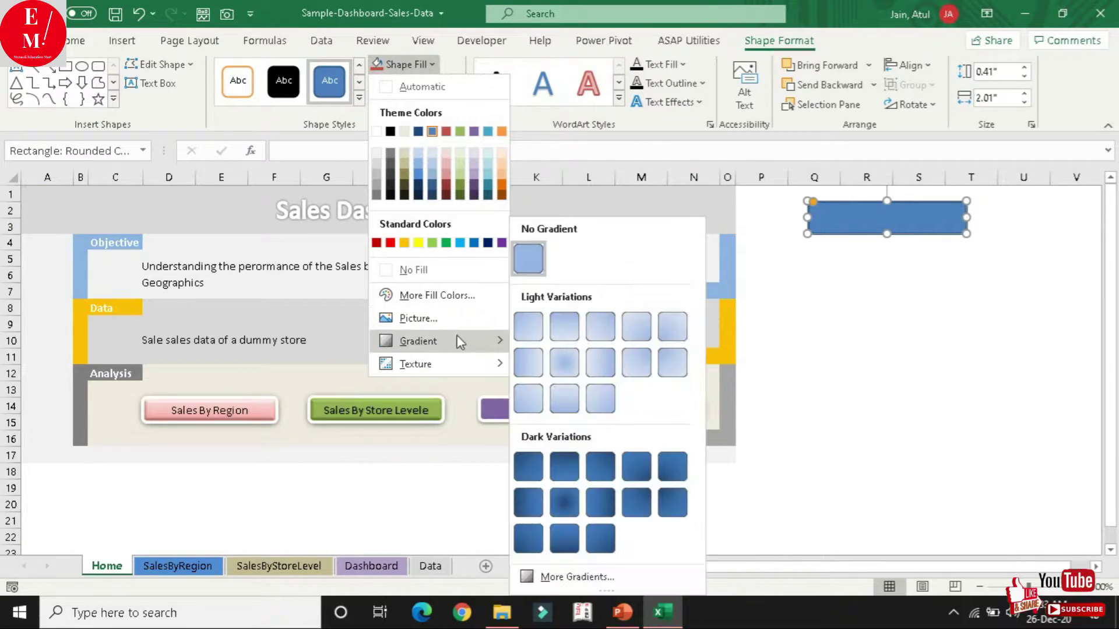
{"action": "left_click", "coordinate": [600, 400]}
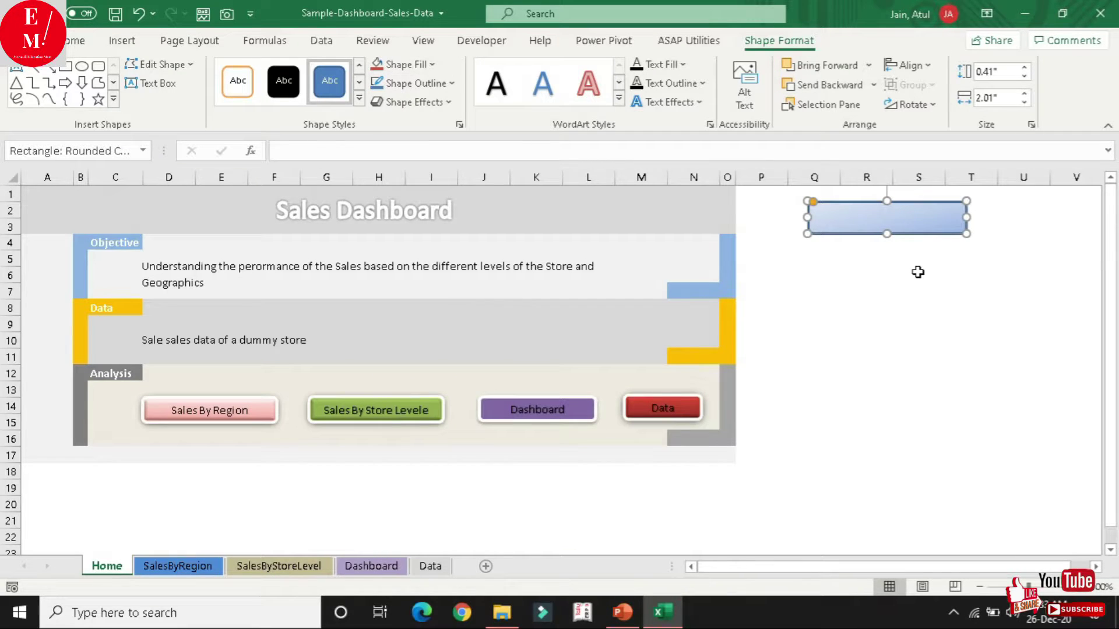
Step: Label the rectangle 'Data' in 20-point text, centred in the shape
{"action": "right_click", "coordinate": [878, 212]}
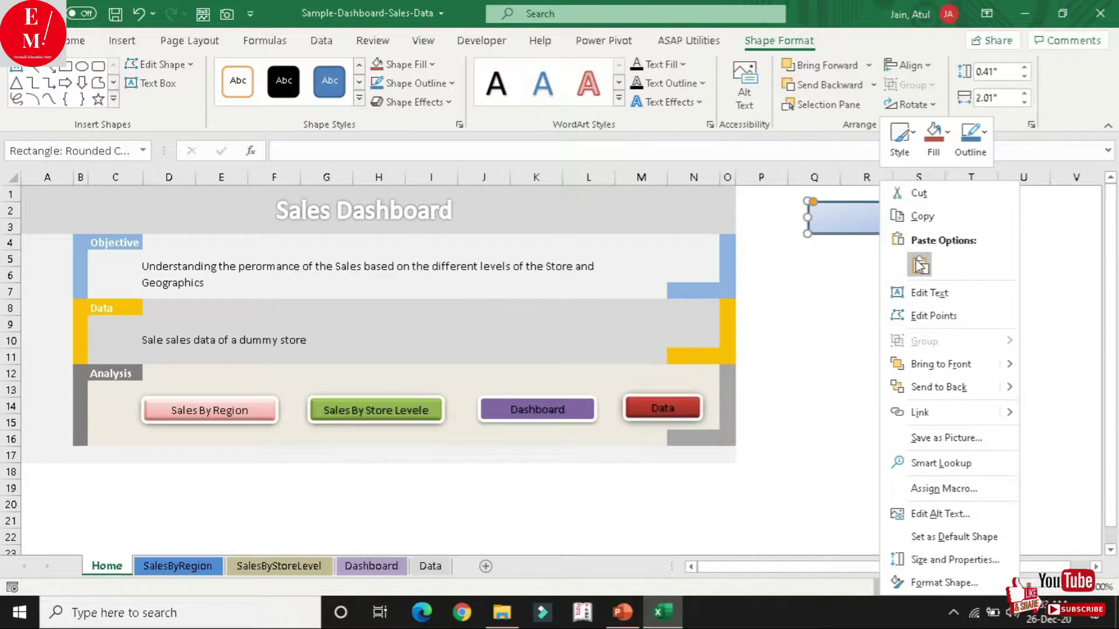
{"action": "left_click", "coordinate": [927, 291]}
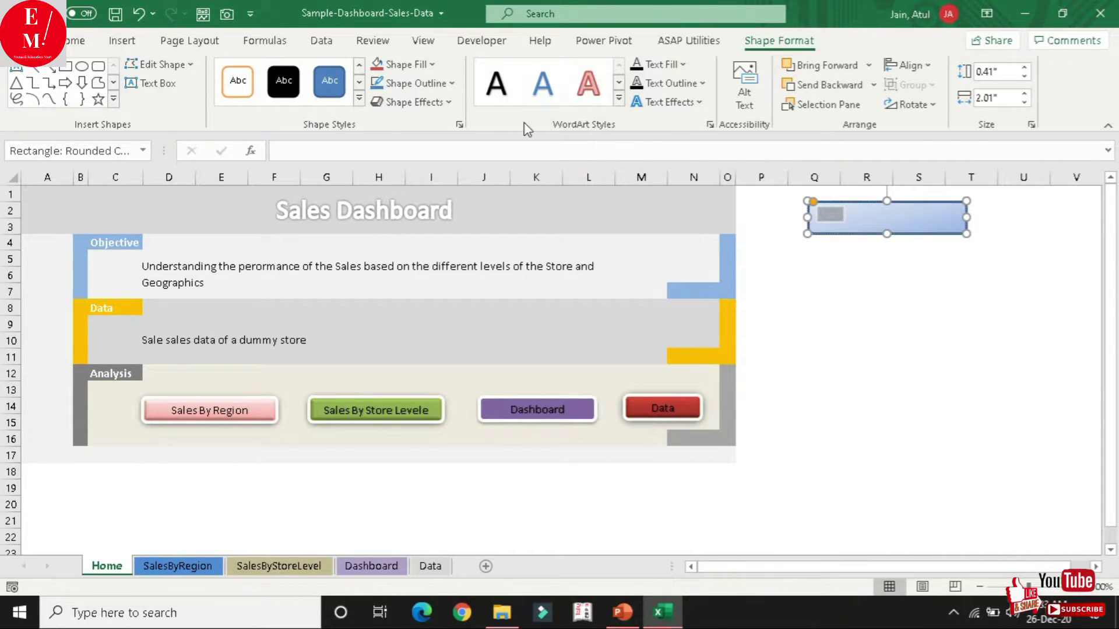
{"action": "key", "text": "ctrl+a"}
{"action": "left_click", "coordinate": [75, 40]}
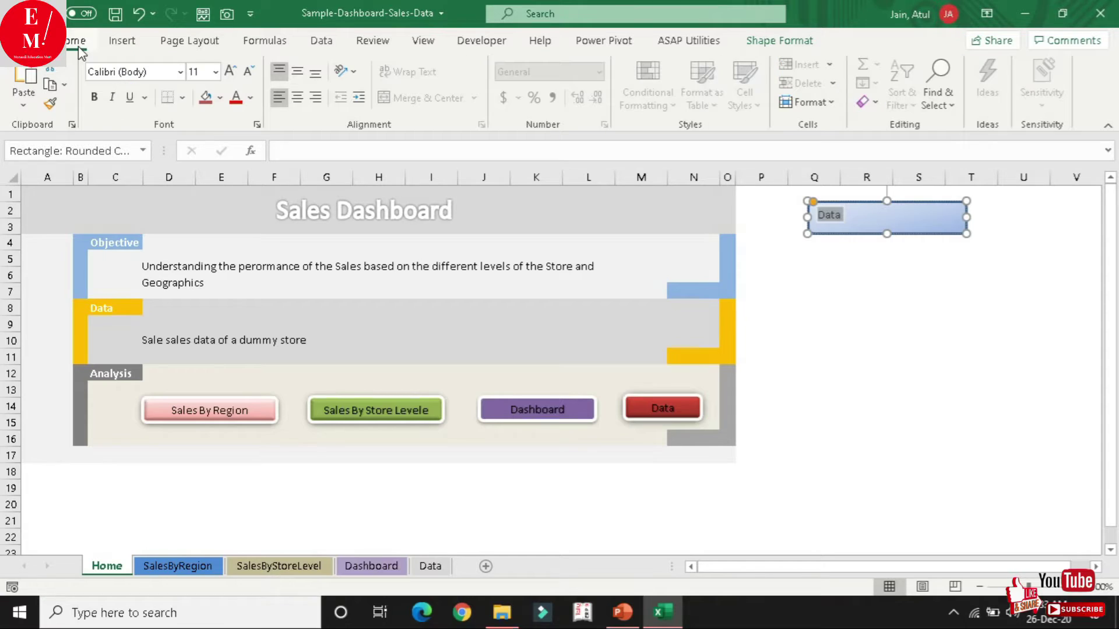
{"action": "left_click", "coordinate": [230, 71]}
{"action": "left_click", "coordinate": [230, 72]}
{"action": "left_click", "coordinate": [230, 72]}
{"action": "left_click", "coordinate": [231, 71]}
{"action": "left_click", "coordinate": [230, 72]}
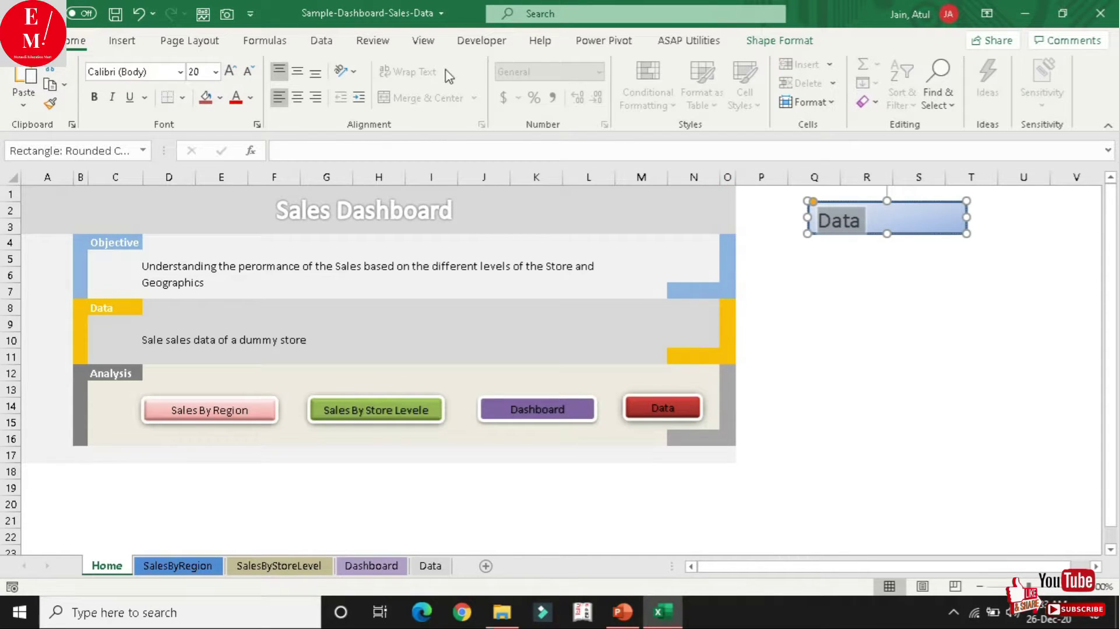
{"action": "left_click", "coordinate": [297, 97]}
{"action": "left_click", "coordinate": [298, 71]}
{"action": "left_click", "coordinate": [1019, 291]}
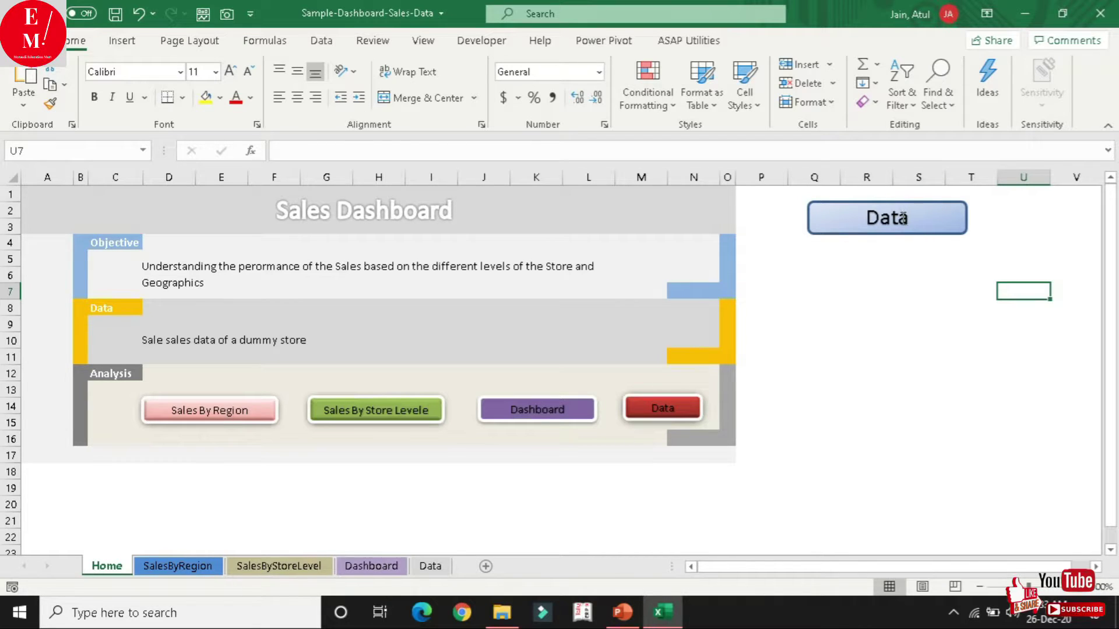
Step: Remove the Sales By Region button's existing hyperlink, then bring its shape menu back up
{"action": "left_click", "coordinate": [237, 403]}
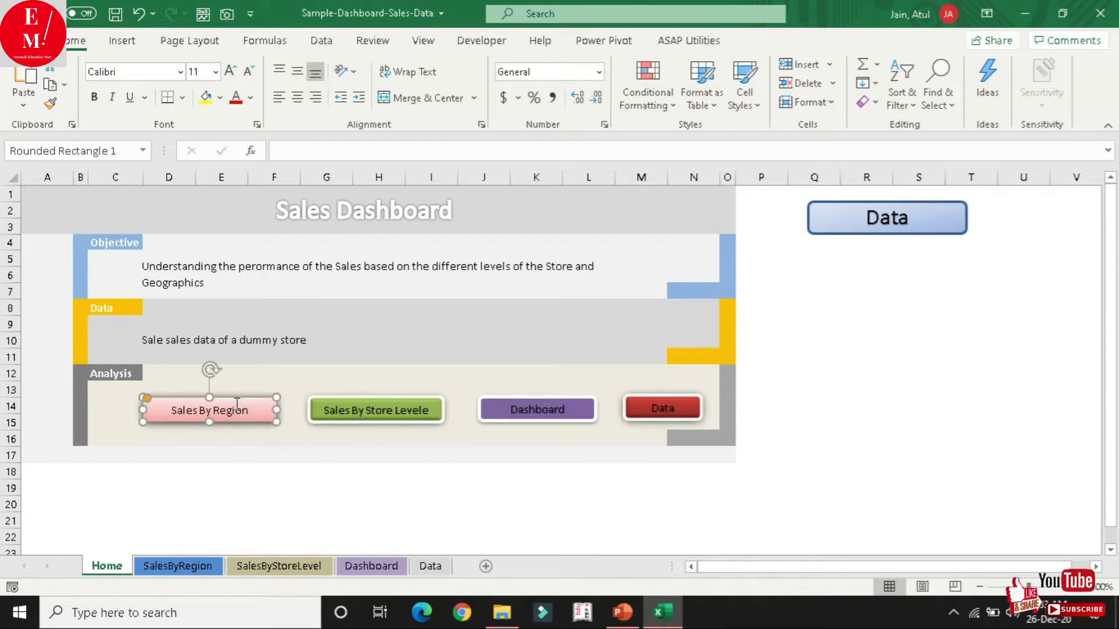
{"action": "right_click", "coordinate": [237, 408]}
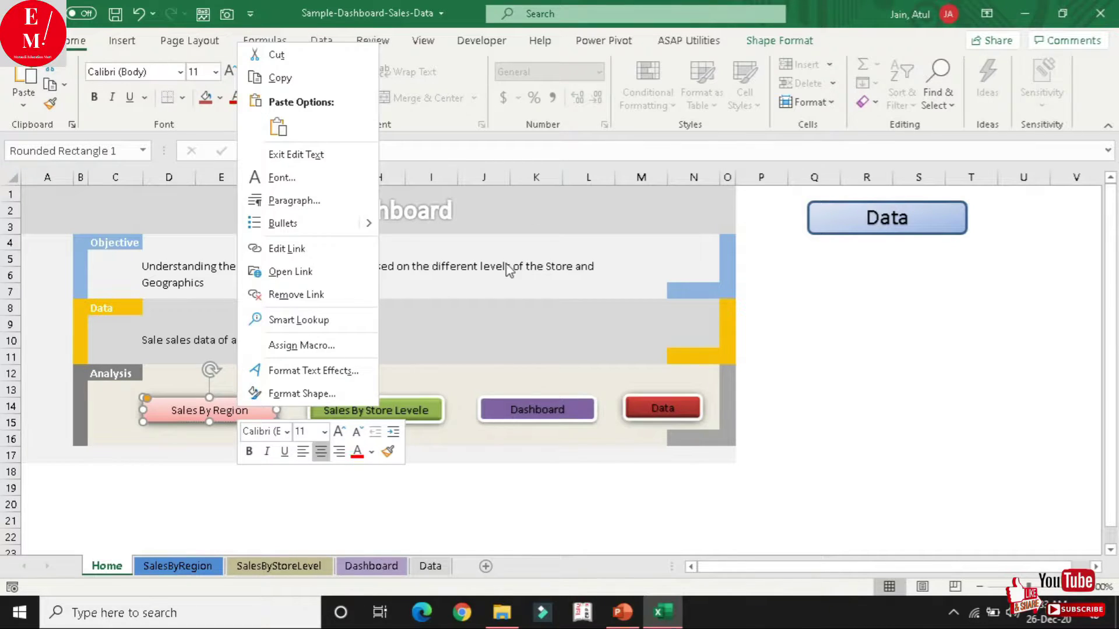
{"action": "left_click", "coordinate": [296, 294]}
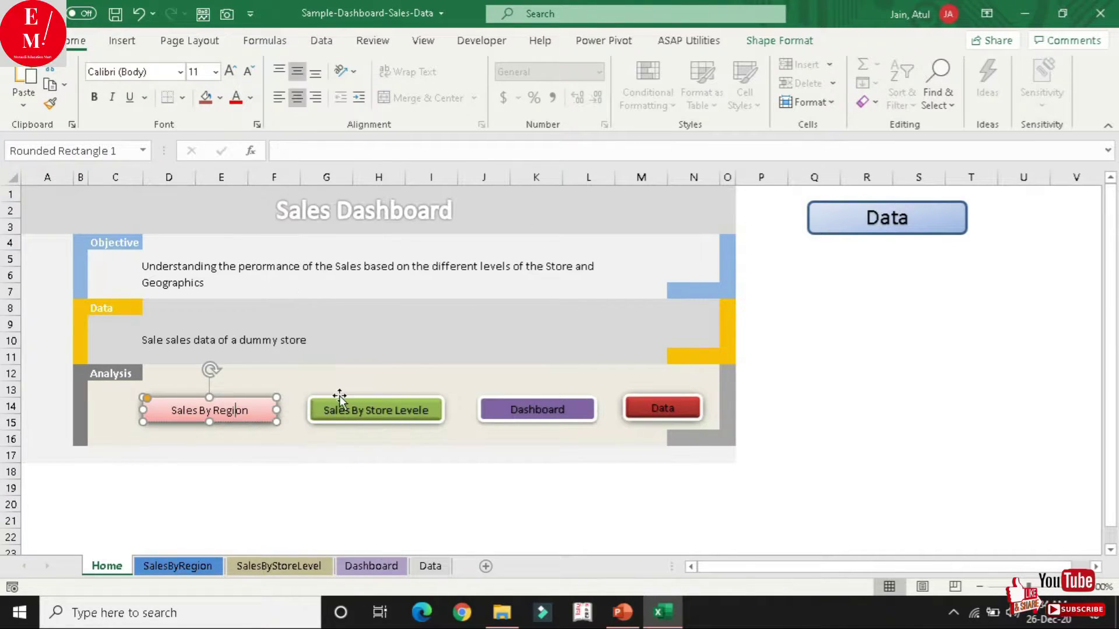
{"action": "left_click", "coordinate": [220, 460]}
{"action": "right_click", "coordinate": [252, 418]}
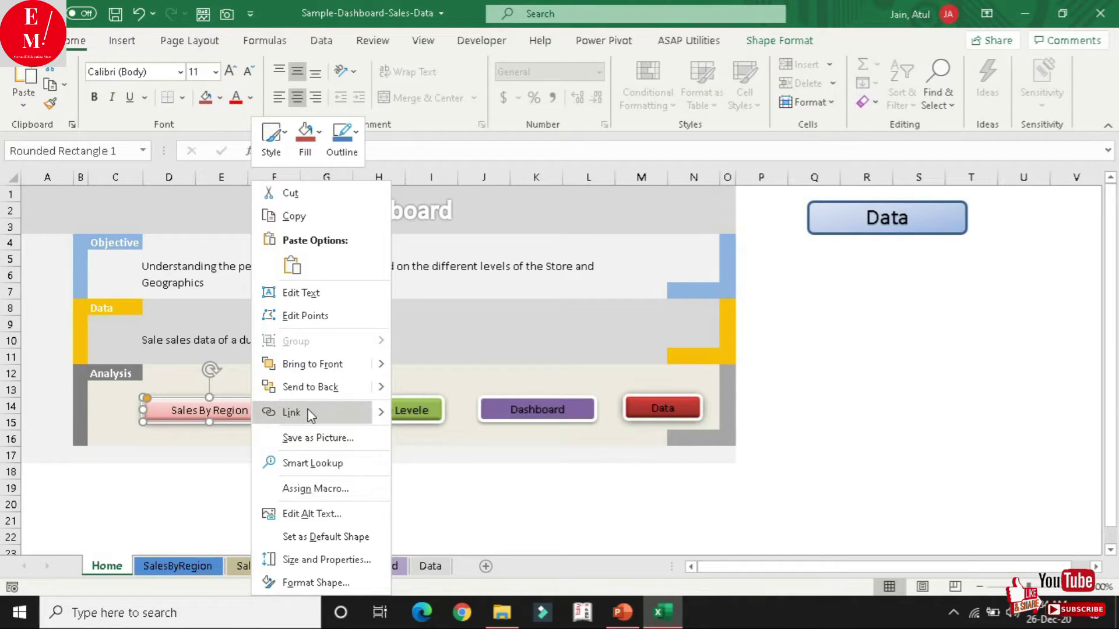
Step: Hyperlink the Sales By Region button to cell A3 of the SalesByRegion sheet in this workbook
{"action": "left_click", "coordinate": [291, 413]}
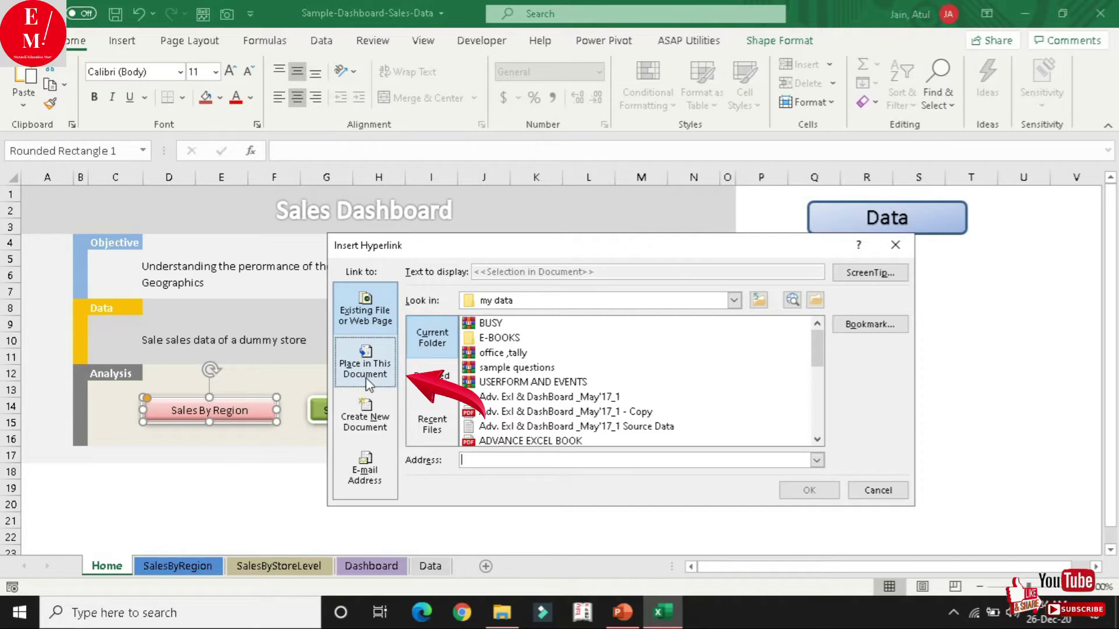
{"action": "left_click", "coordinate": [365, 367]}
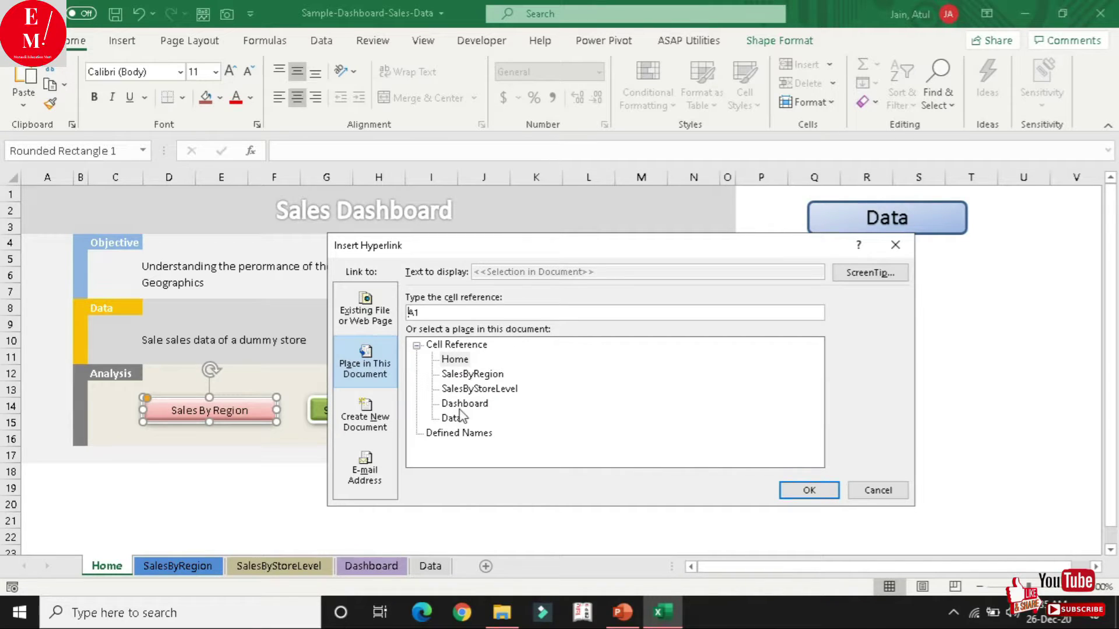
{"action": "left_click", "coordinate": [473, 374]}
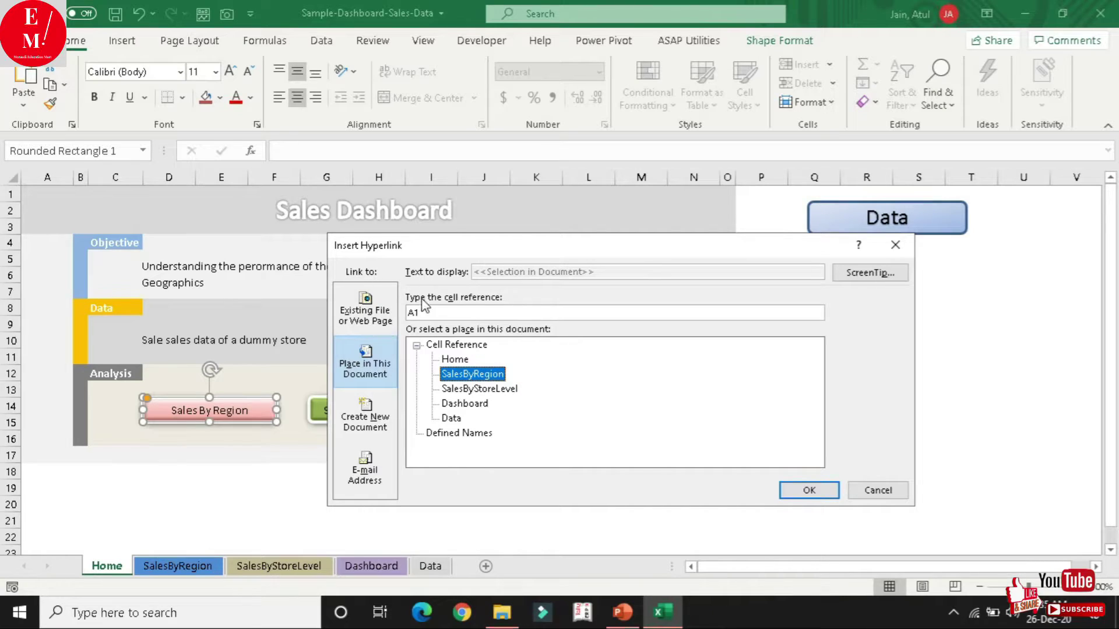
{"action": "left_click", "coordinate": [461, 311]}
{"action": "type", "text": "3"}
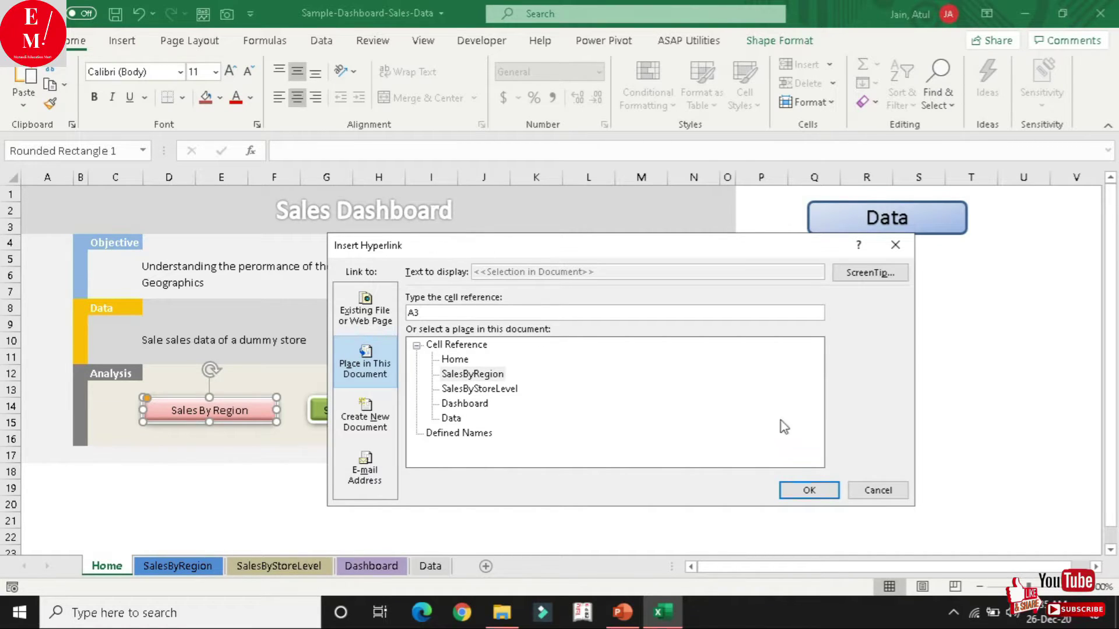
{"action": "left_click", "coordinate": [827, 489]}
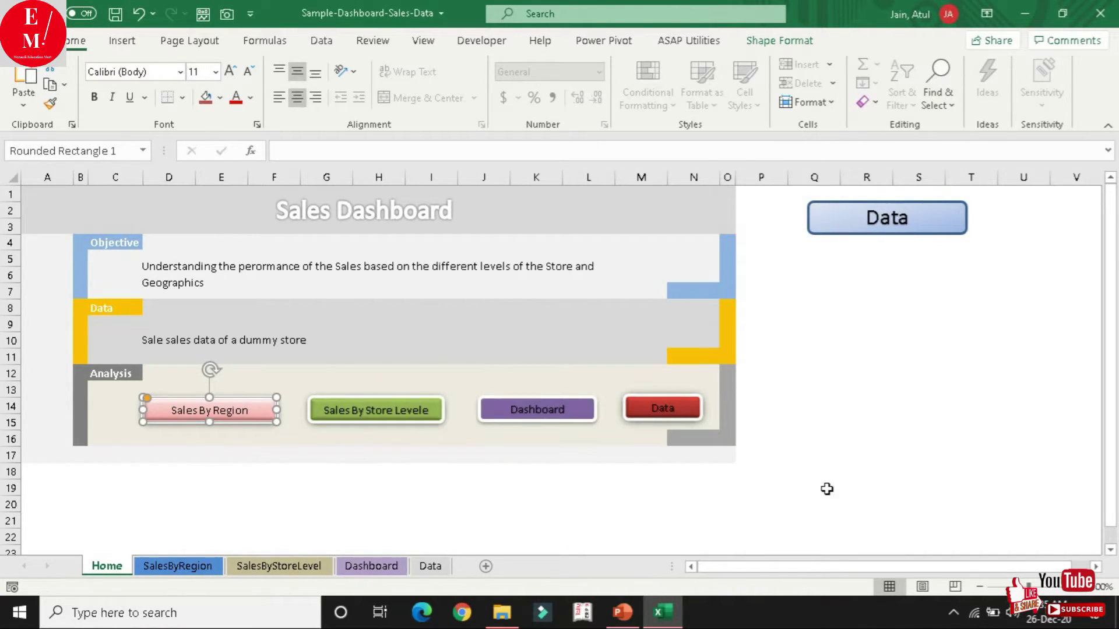
{"action": "left_click", "coordinate": [870, 408]}
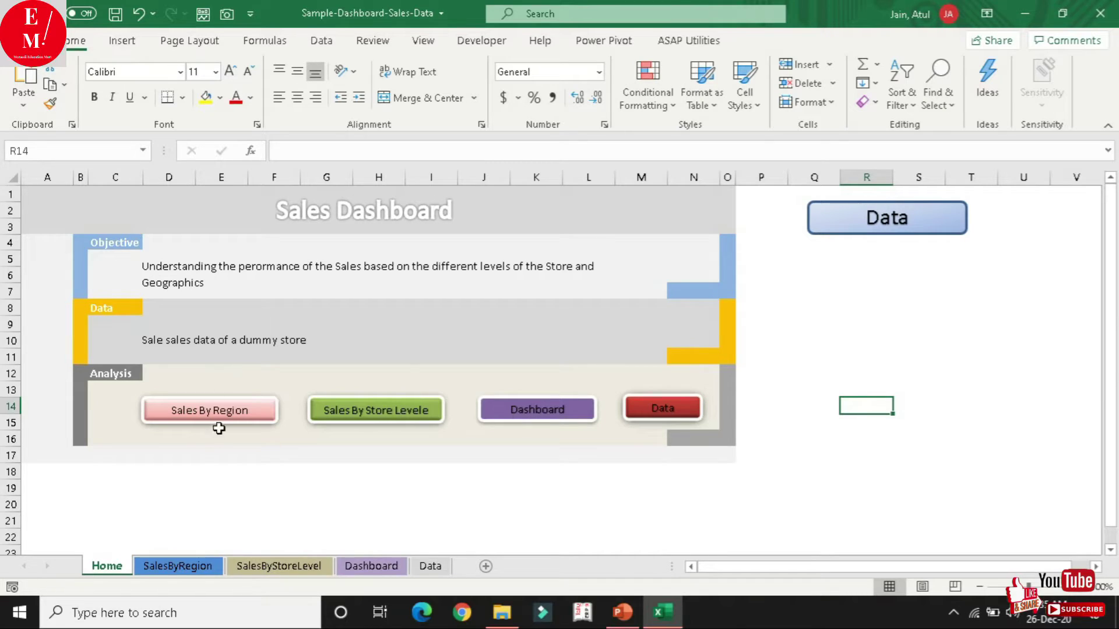
{"action": "left_click", "coordinate": [212, 420]}
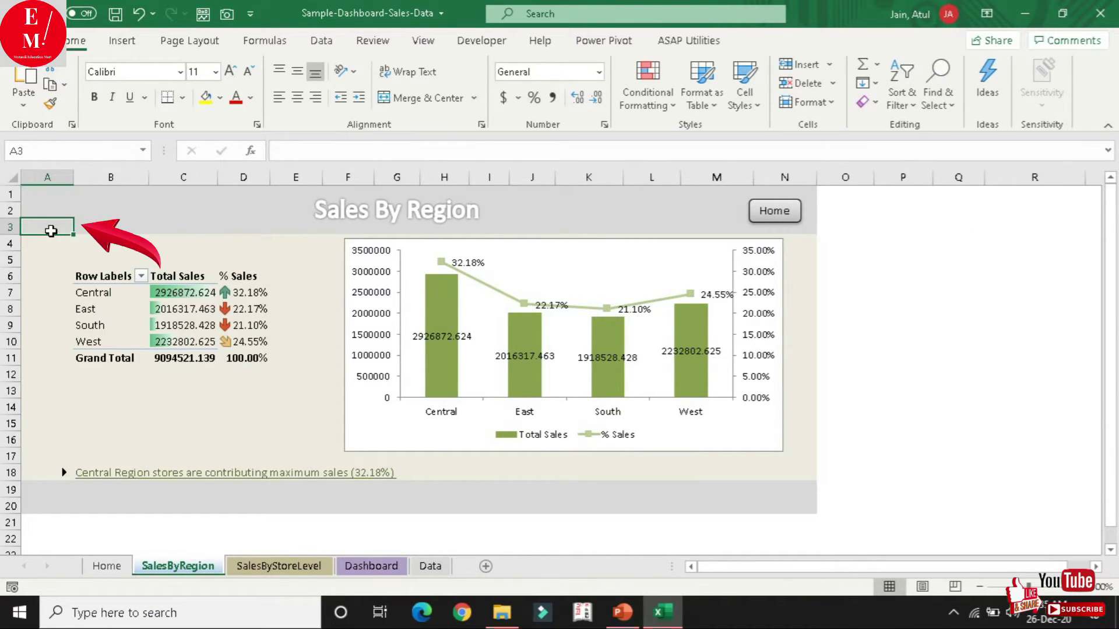
{"action": "left_click", "coordinate": [111, 565]}
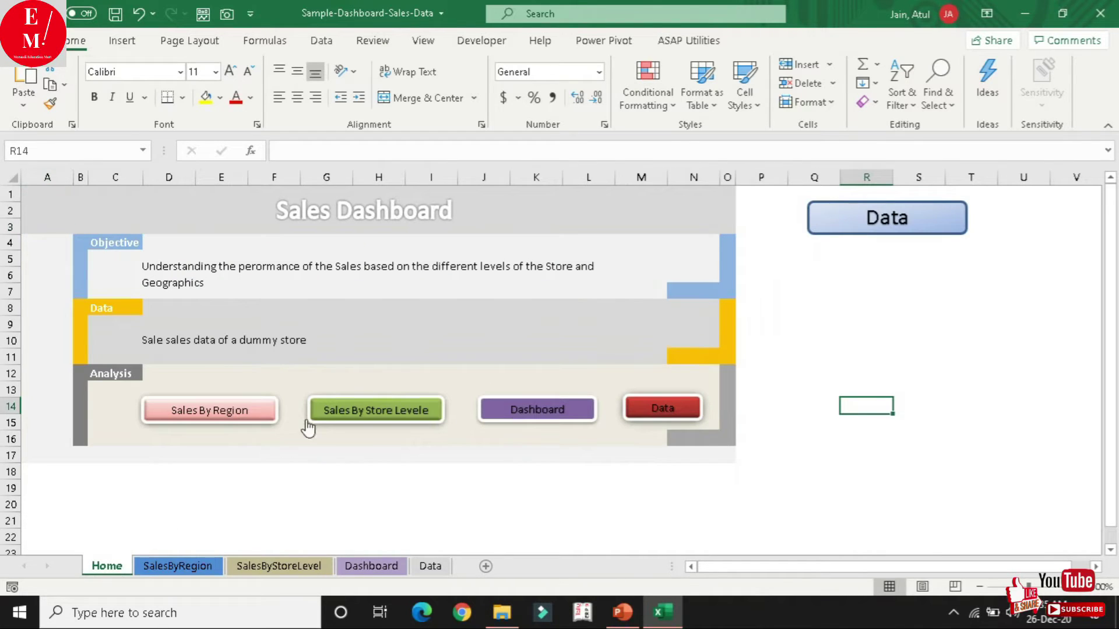
{"action": "right_click", "coordinate": [350, 415]}
{"action": "left_click", "coordinate": [449, 255]}
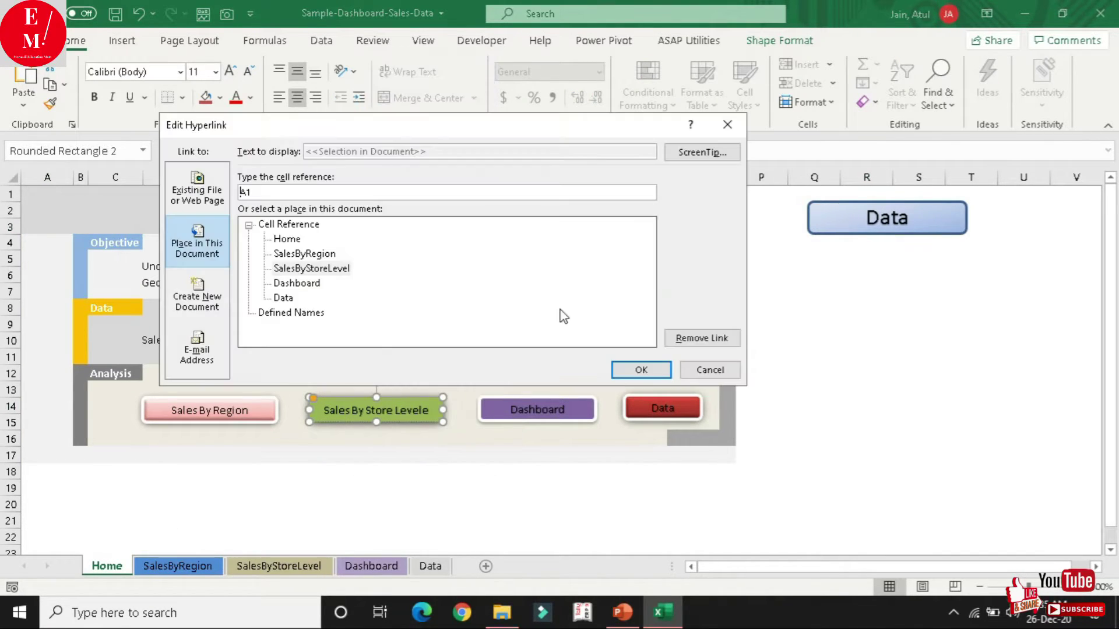
{"action": "left_click", "coordinate": [709, 370]}
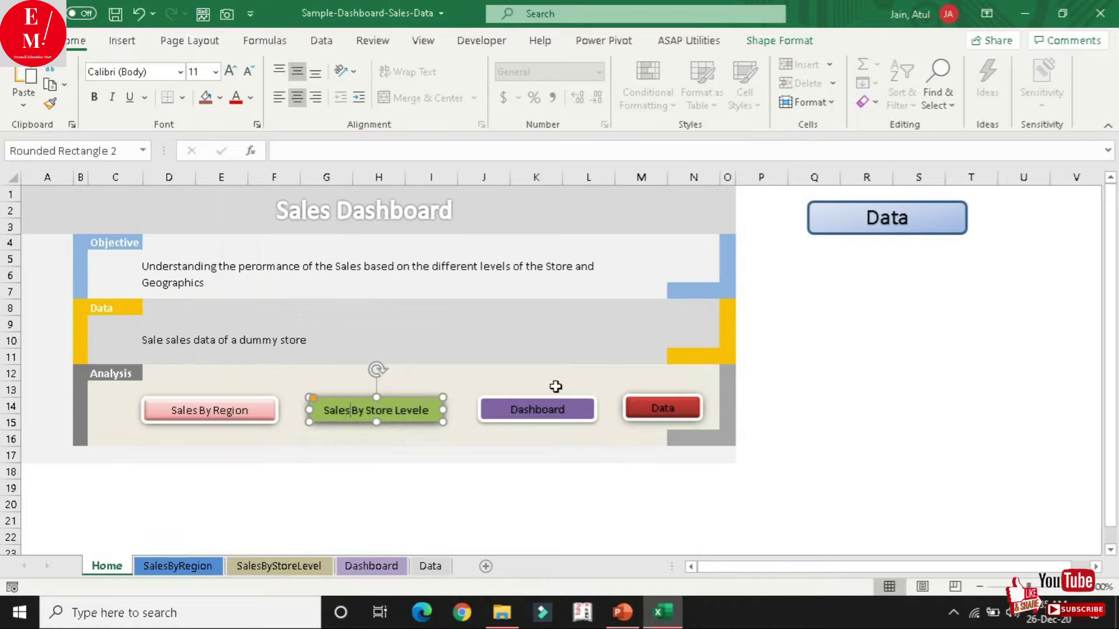
{"action": "left_click", "coordinate": [539, 410]}
{"action": "right_click", "coordinate": [539, 410]}
{"action": "left_click", "coordinate": [606, 252]}
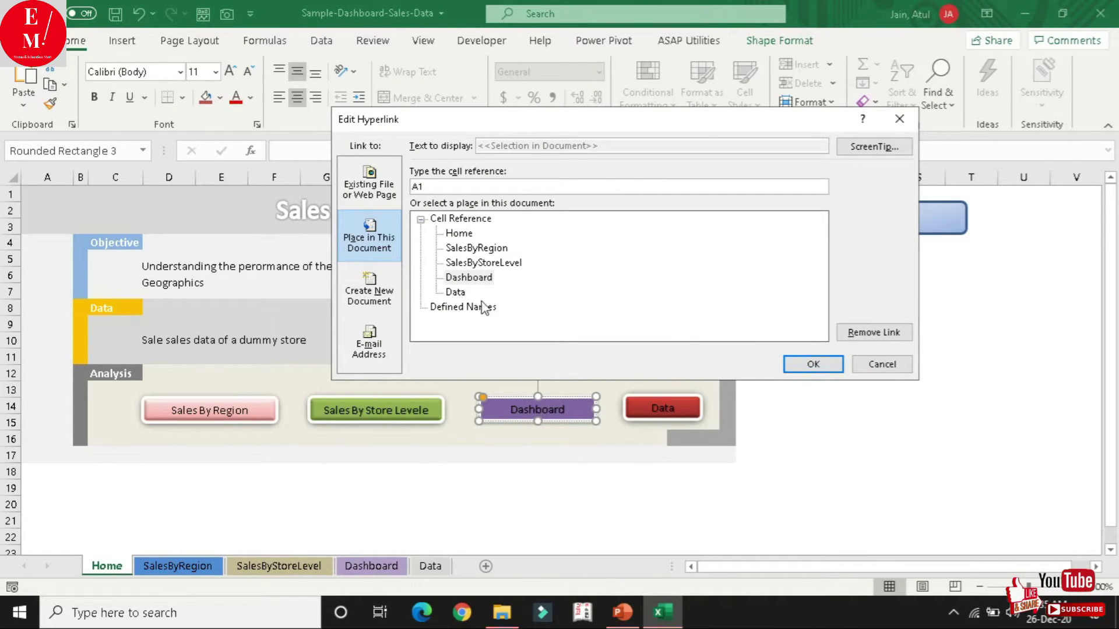
{"action": "left_click", "coordinate": [811, 364]}
{"action": "right_click", "coordinate": [656, 408]}
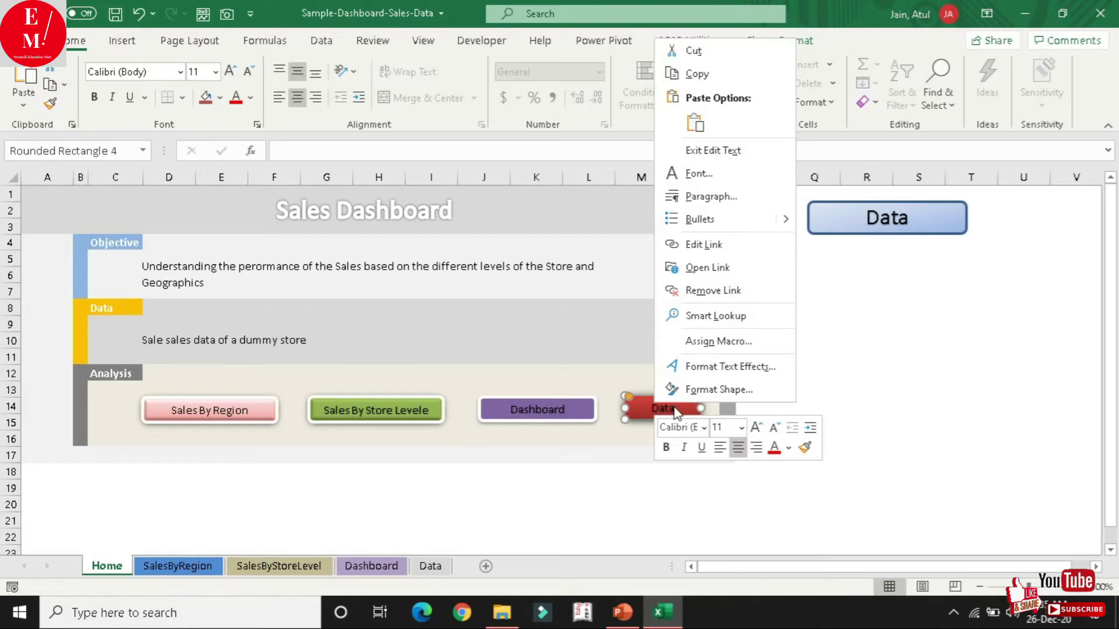
{"action": "left_click", "coordinate": [737, 247]}
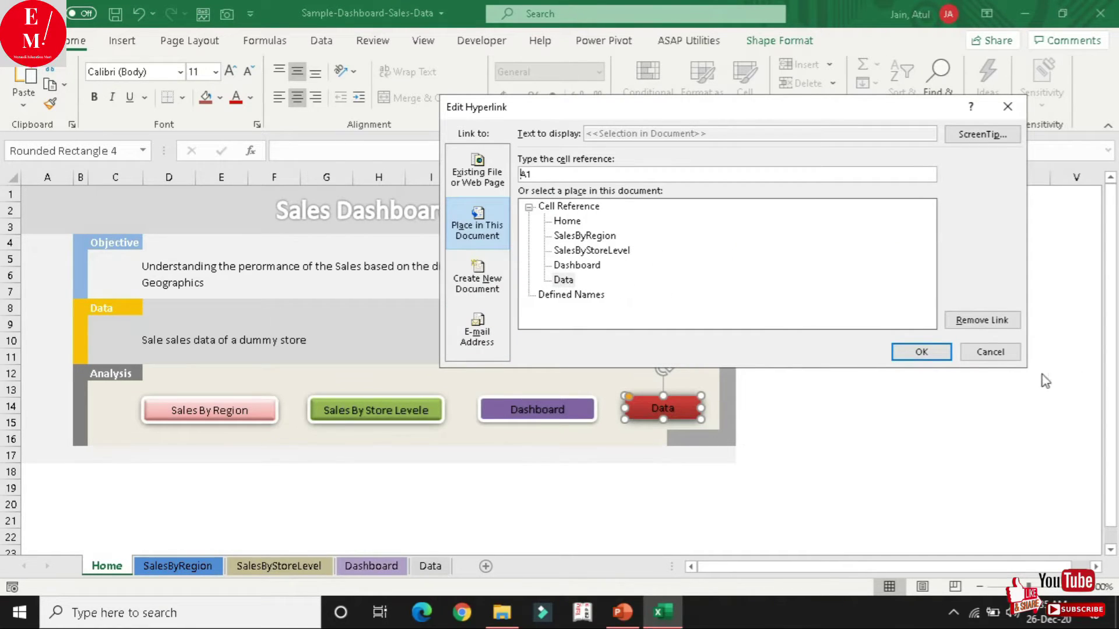
{"action": "left_click", "coordinate": [941, 352]}
{"action": "left_click", "coordinate": [944, 345]}
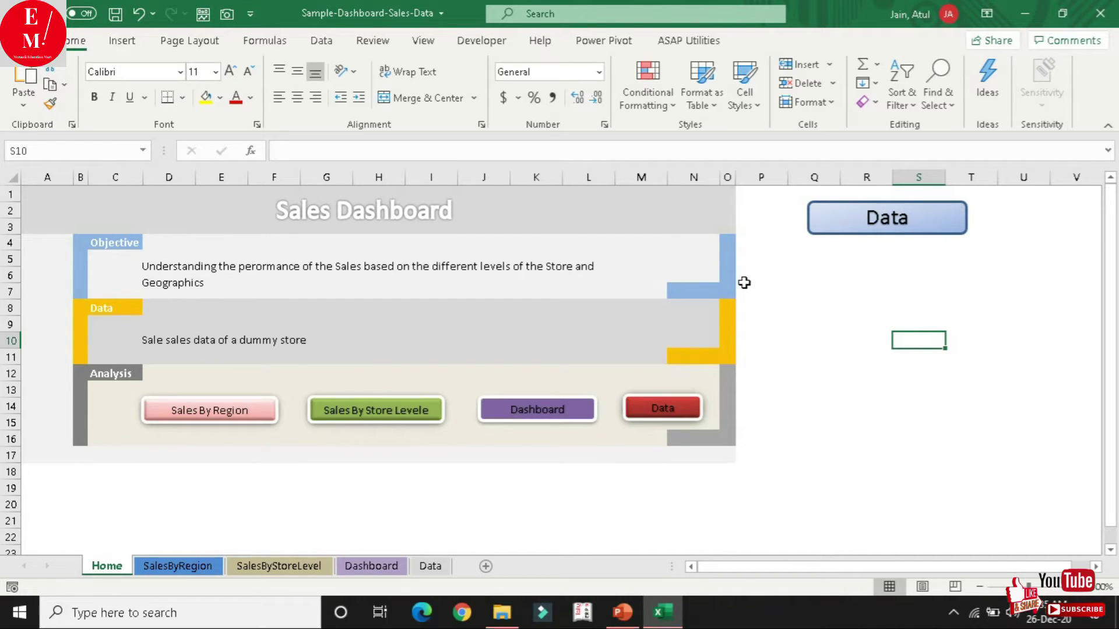
Step: On SalesByRegion, point the Home button's link at the Home sheet, cell A1
{"action": "left_click", "coordinate": [184, 572]}
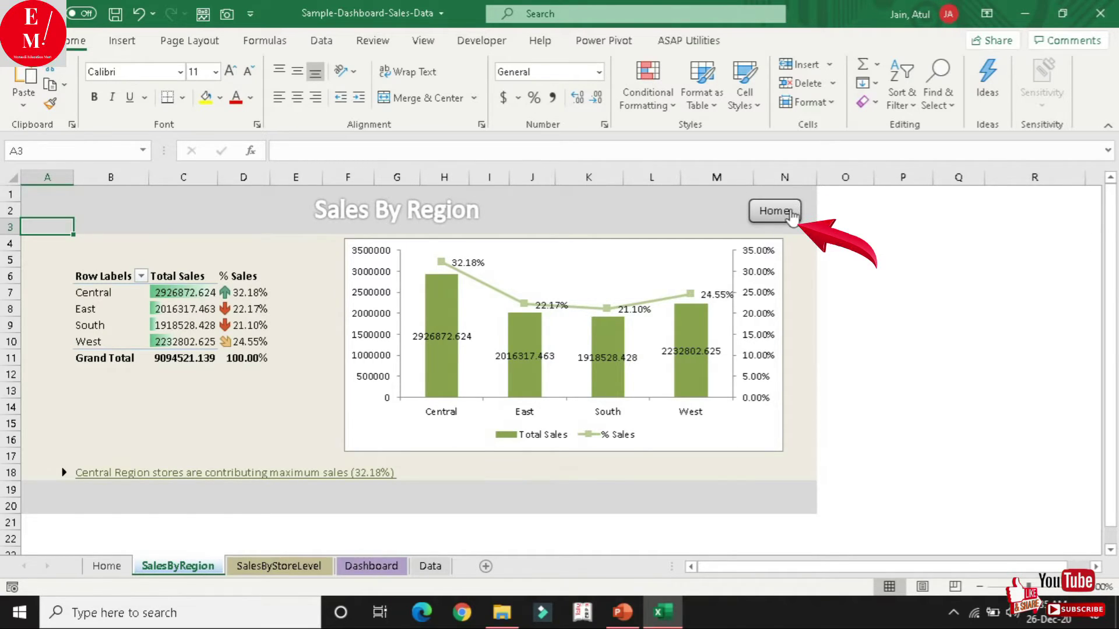
{"action": "right_click", "coordinate": [790, 211]}
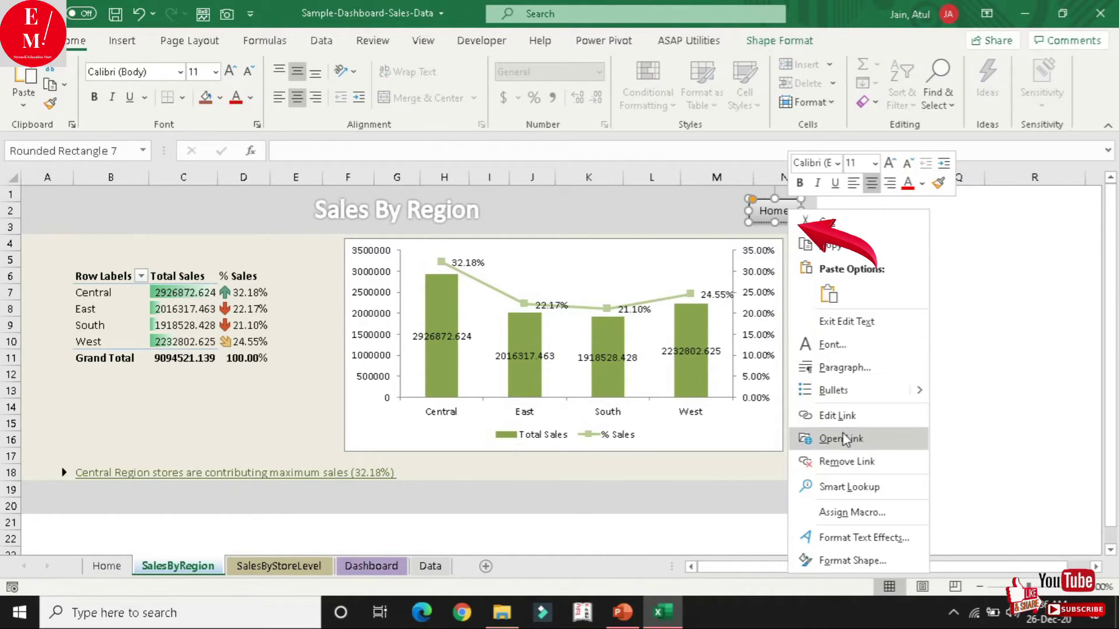
{"action": "left_click", "coordinate": [848, 415]}
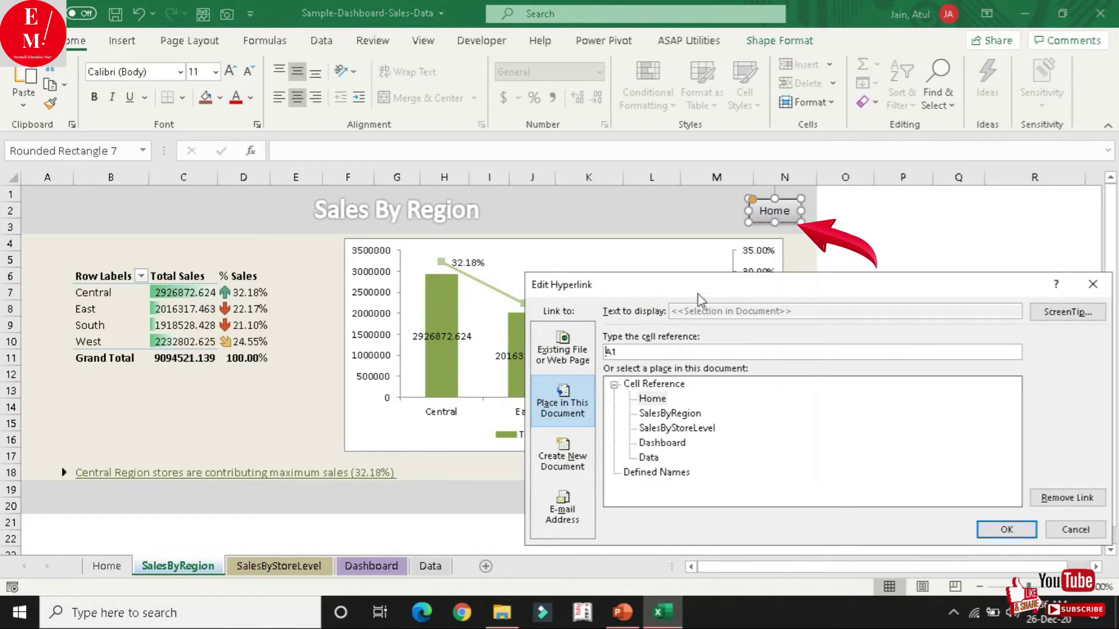
{"action": "left_click", "coordinate": [654, 400]}
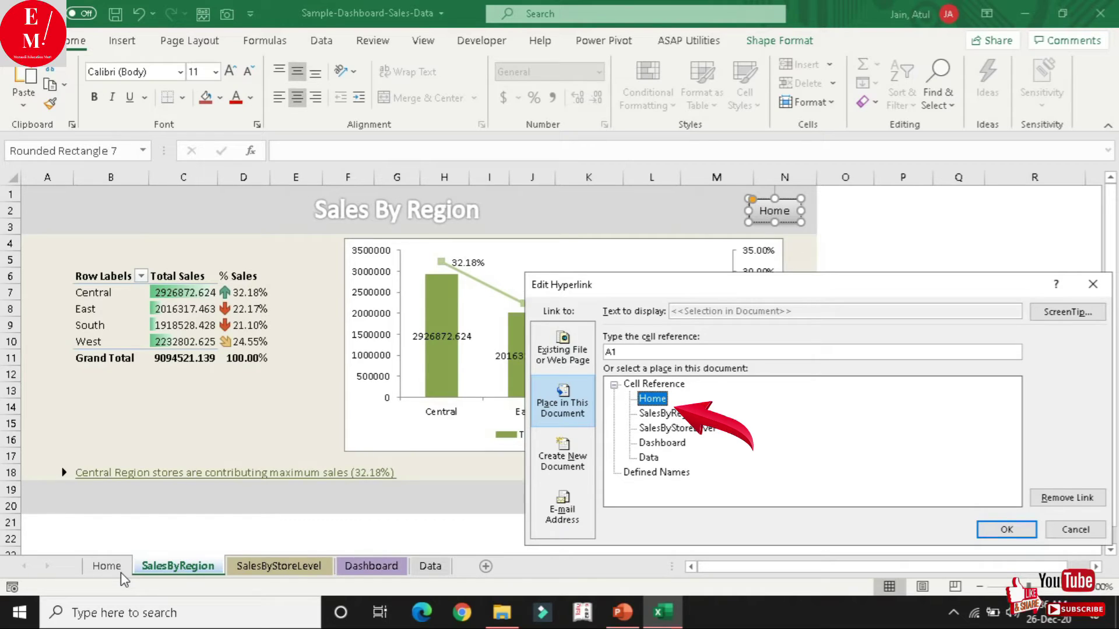
Step: Confirm the Home button's link to Home!A1, then copy the Home button
{"action": "left_click", "coordinate": [1002, 529]}
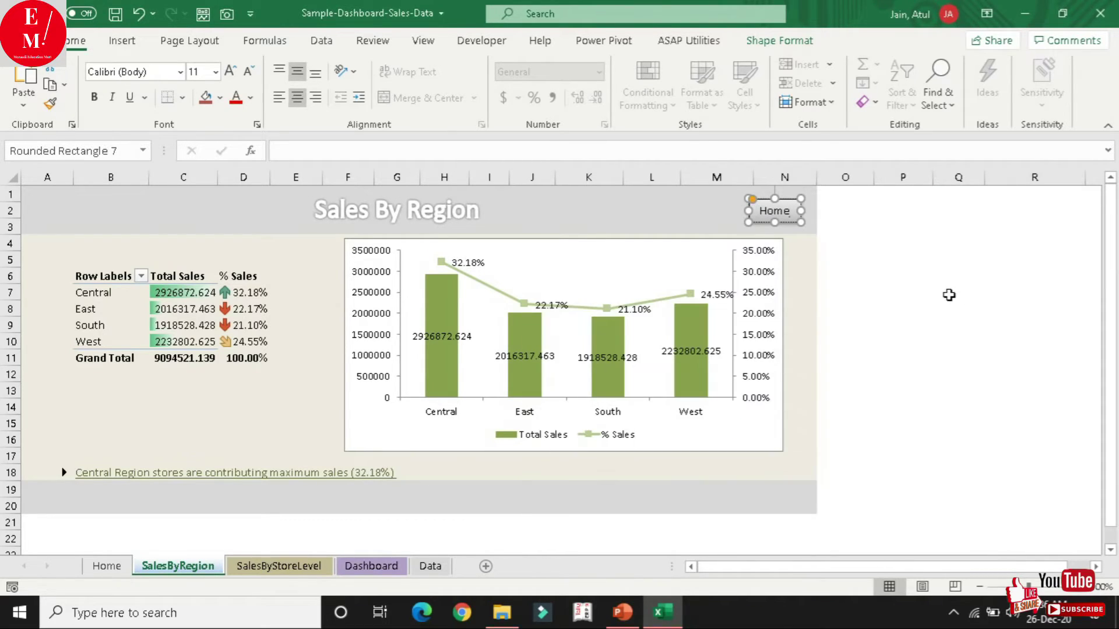
{"action": "left_click", "coordinate": [950, 293]}
{"action": "right_click", "coordinate": [791, 221]}
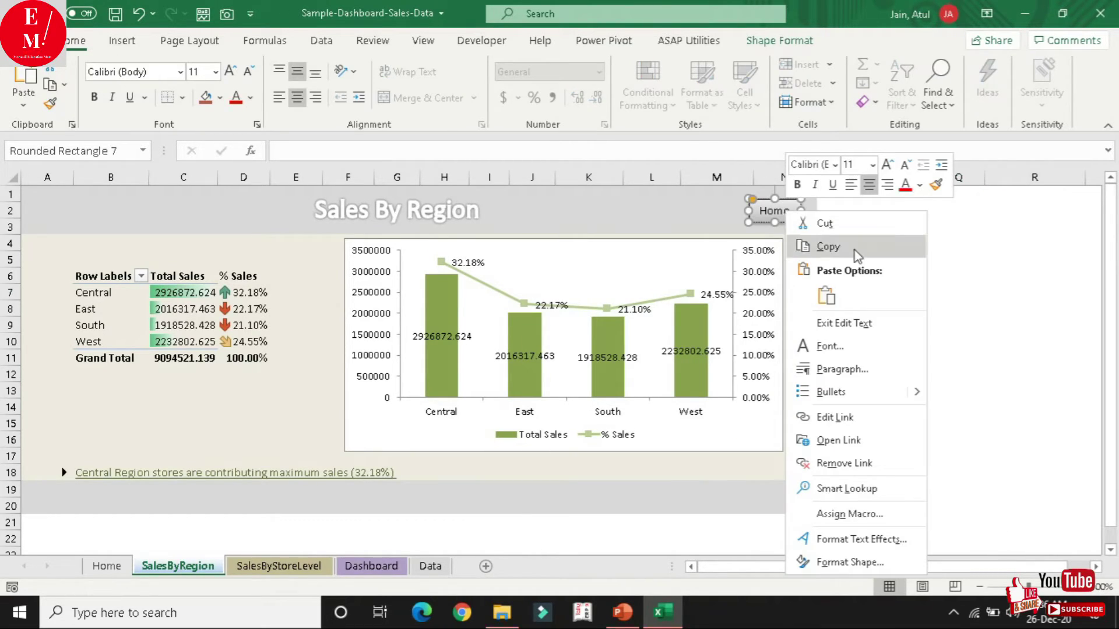
{"action": "left_click", "coordinate": [853, 249]}
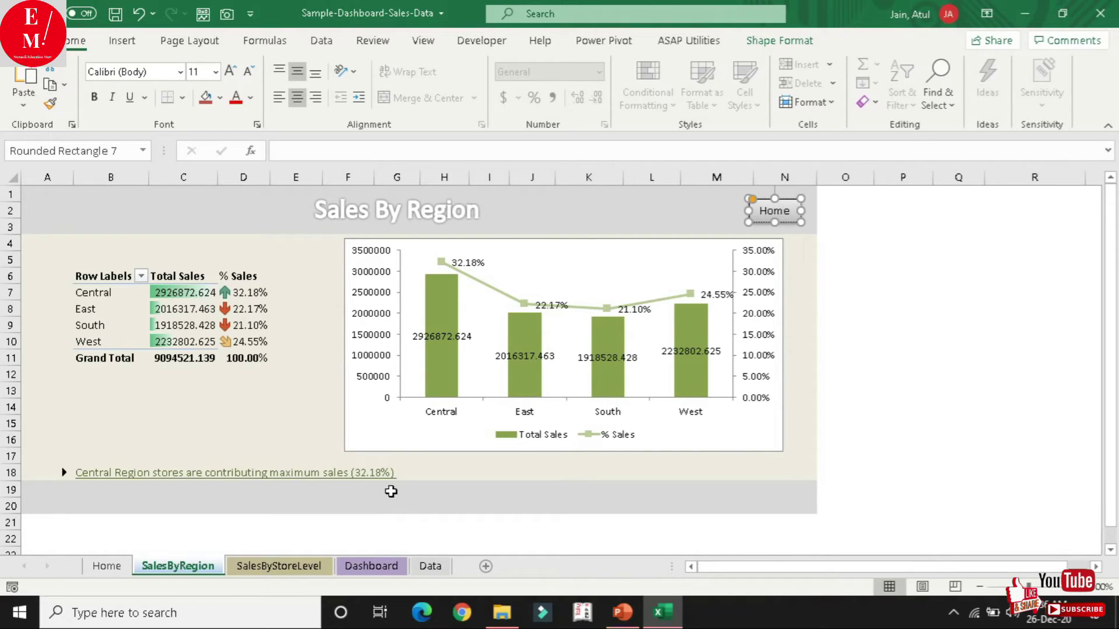
Step: Check the SalesByStoreLevel, Dashboard and Data sheets, then jump back to the Home sheet
{"action": "left_click", "coordinate": [302, 568]}
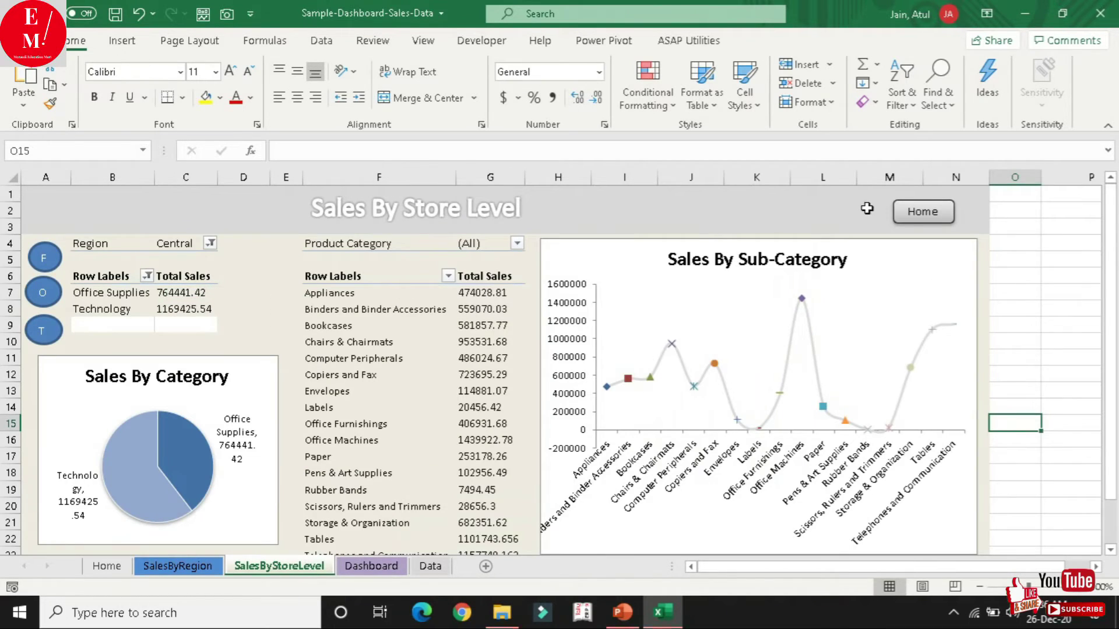
{"action": "left_click", "coordinate": [377, 564]}
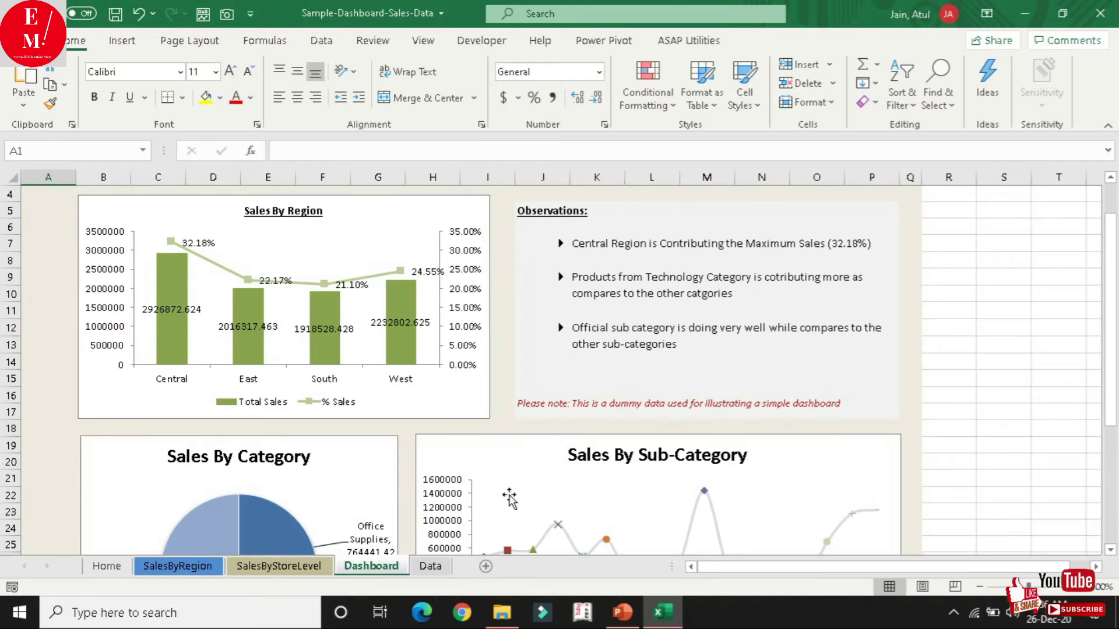
{"action": "scroll", "coordinate": [796, 274], "scroll_direction": "up", "scroll_amount": 1}
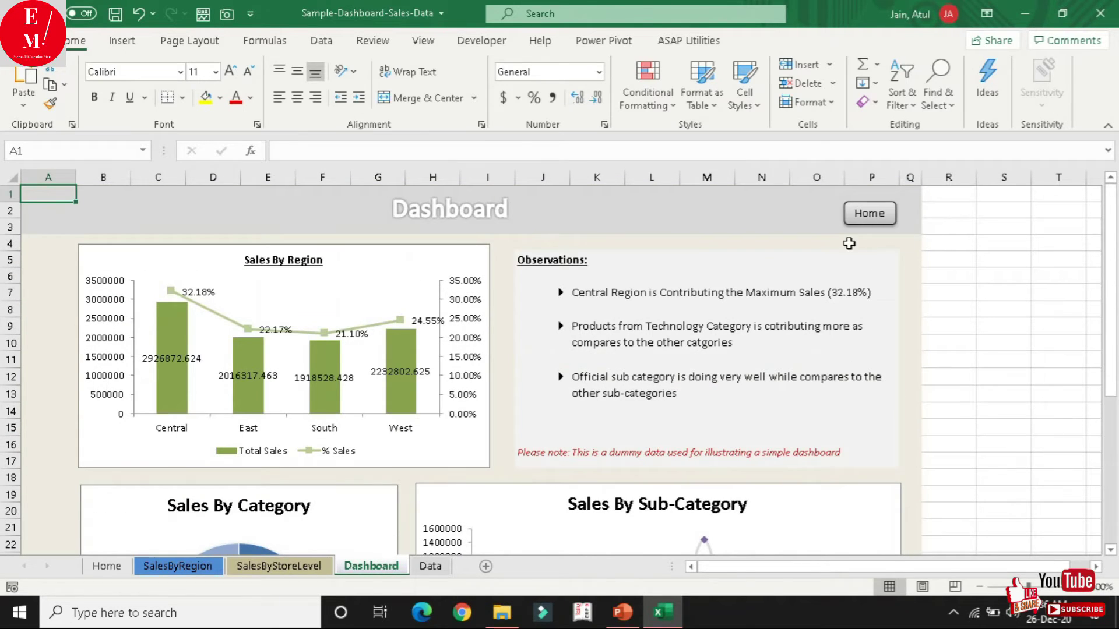
{"action": "left_click", "coordinate": [430, 565]}
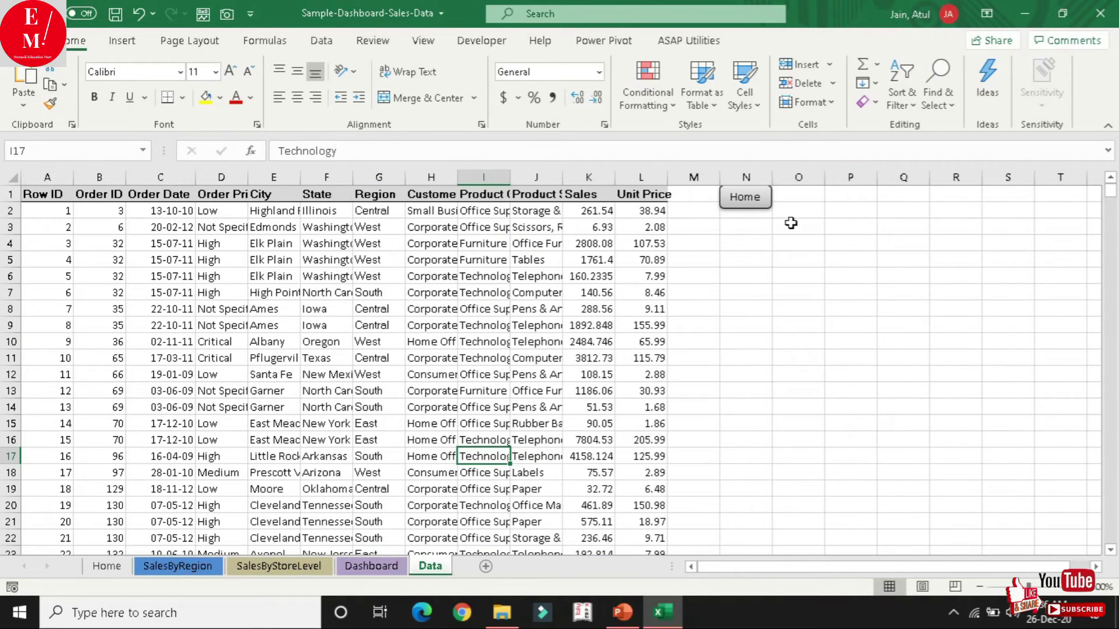
{"action": "left_click", "coordinate": [759, 198]}
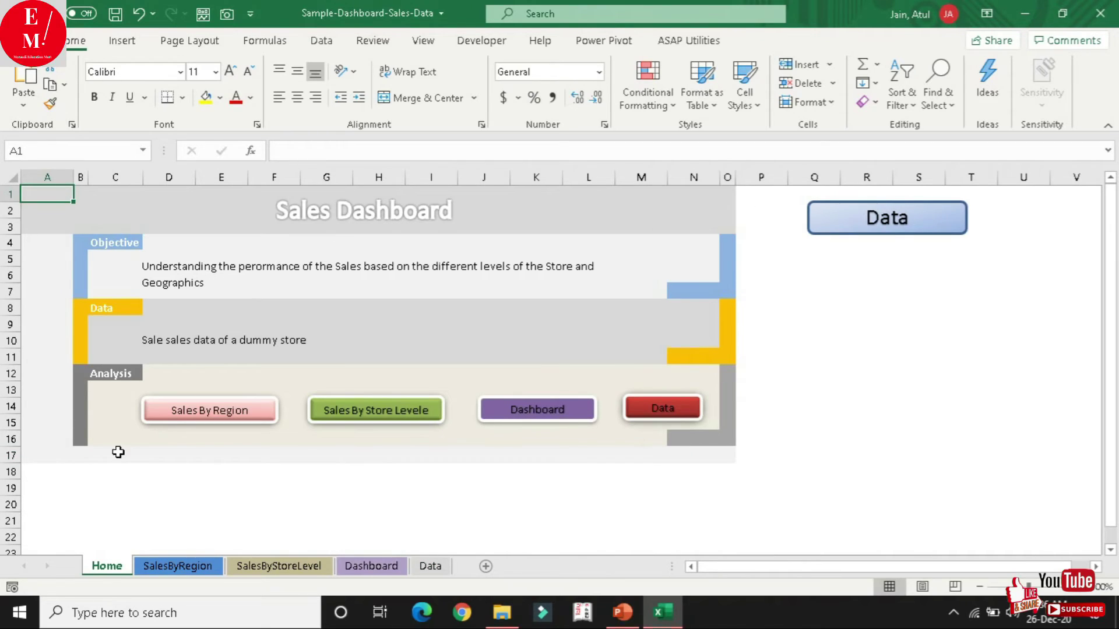